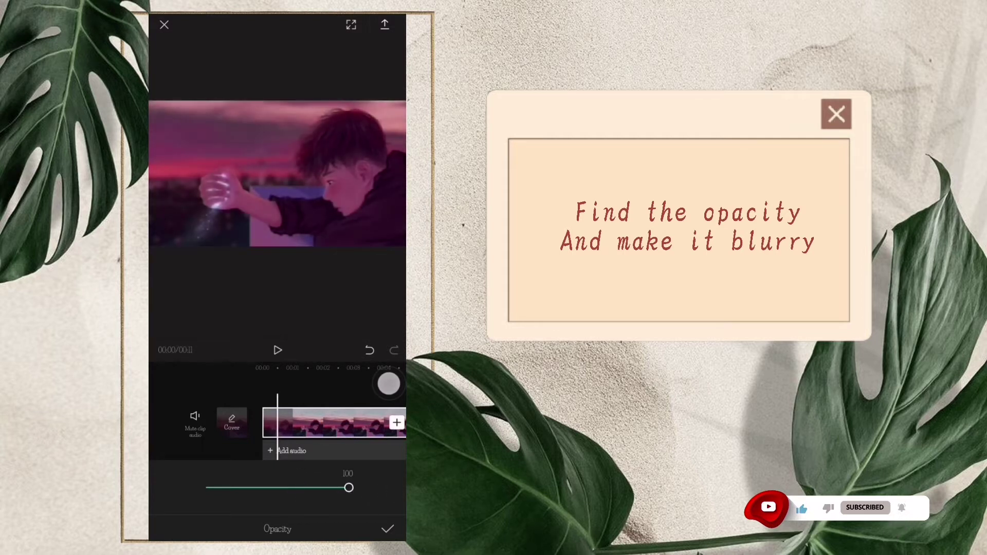
Dismiss the opacity setting and apply a Canvas Blur background behind the anime boy clip
{"action": "left_click", "coordinate": [387, 529]}
{"action": "mouse_move", "coordinate": [349, 518]}
{"action": "left_mouse_down"}
{"action": "mouse_move", "coordinate": [264, 518]}
{"action": "mouse_move", "coordinate": [380, 518]}
{"action": "left_mouse_up"}
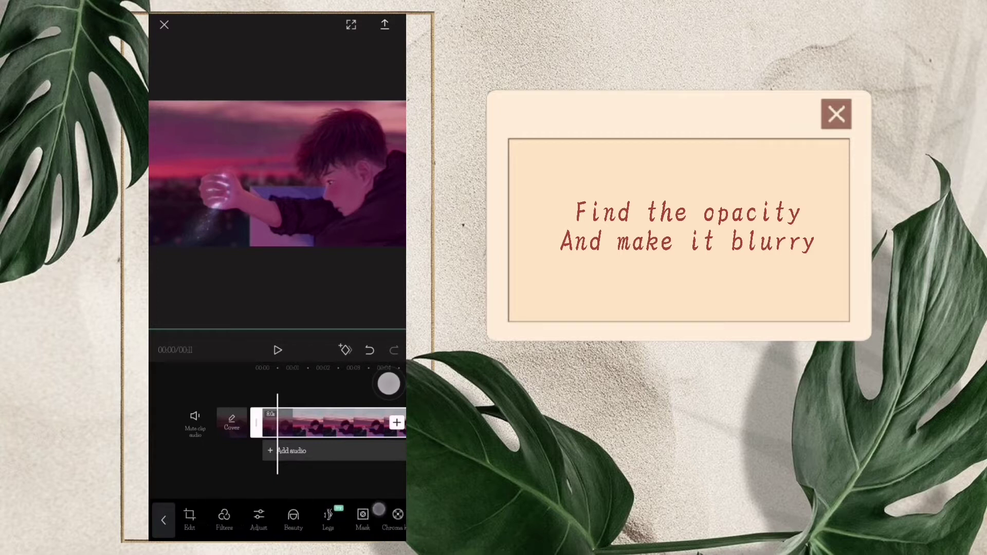
{"action": "left_click", "coordinate": [163, 520]}
{"action": "left_click_drag", "start_coordinate": [334, 518], "coordinate": [249, 518]}
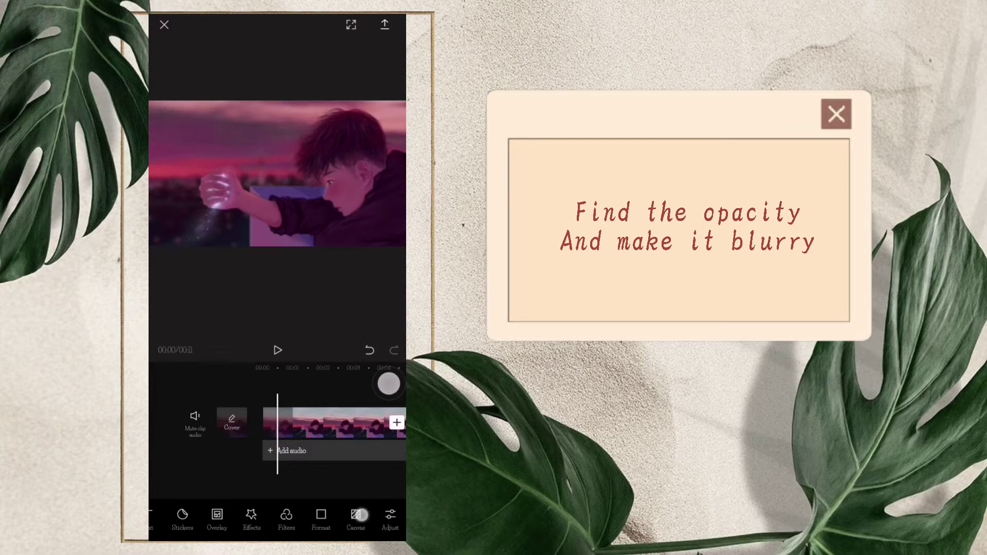
{"action": "left_click", "coordinate": [359, 518]}
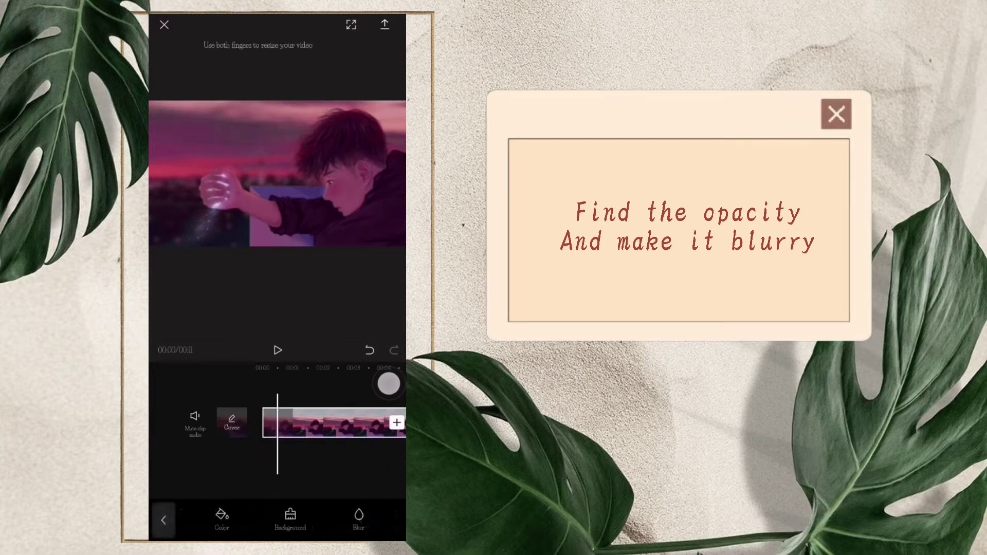
{"action": "left_click", "coordinate": [358, 518]}
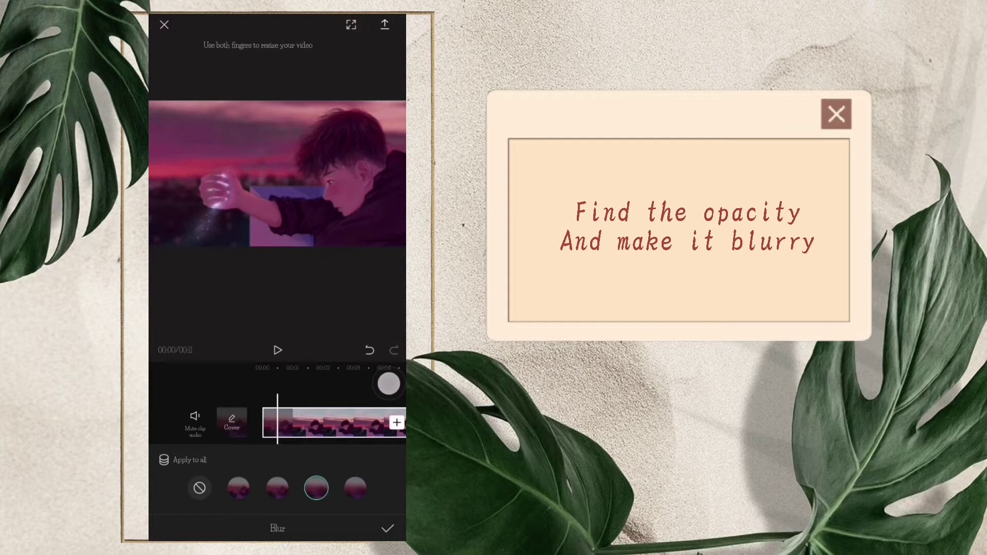
{"action": "left_click", "coordinate": [388, 528]}
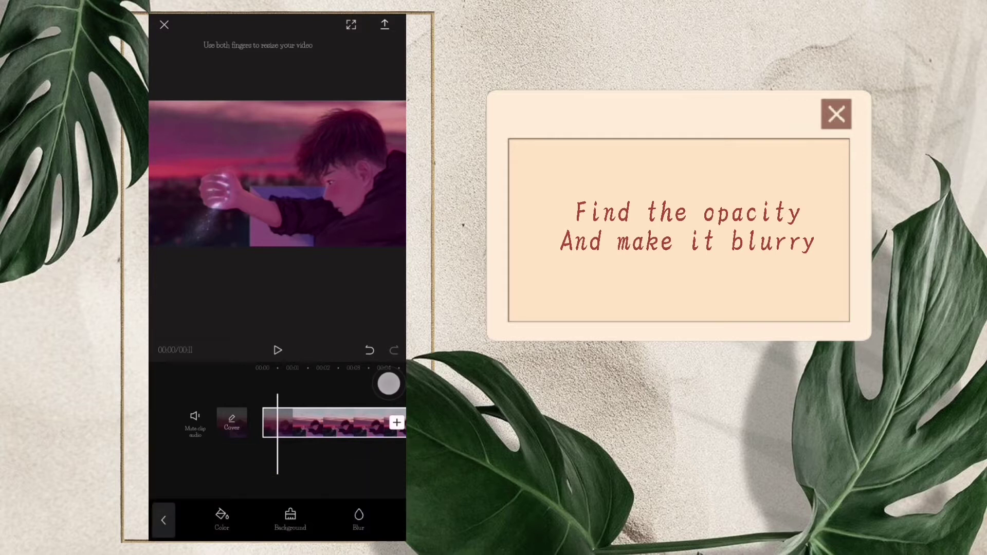
{"action": "left_click", "coordinate": [164, 520]}
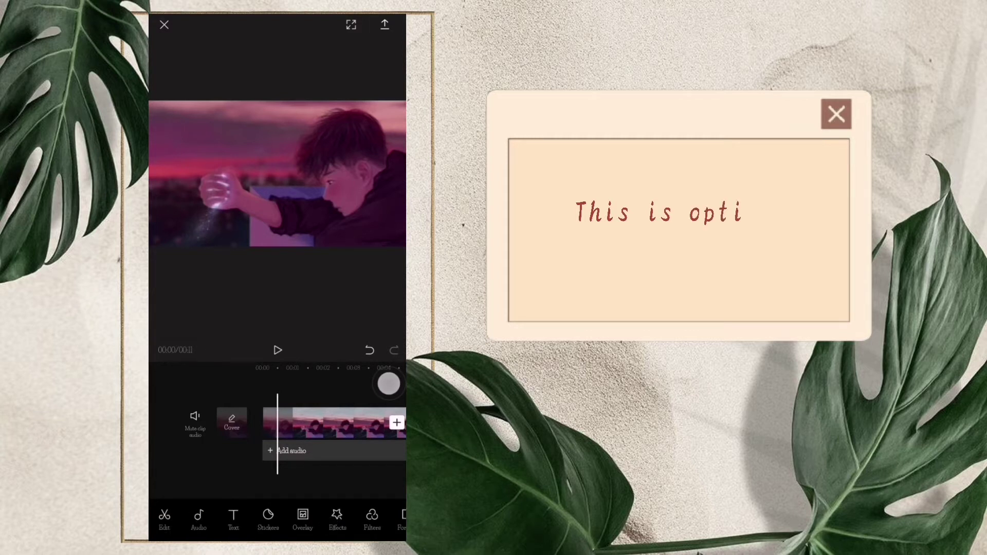
Lower the clip's opacity to about 74 and preview the result
{"action": "left_click", "coordinate": [329, 422]}
{"action": "left_click_drag", "start_coordinate": [360, 519], "coordinate": [205, 519]}
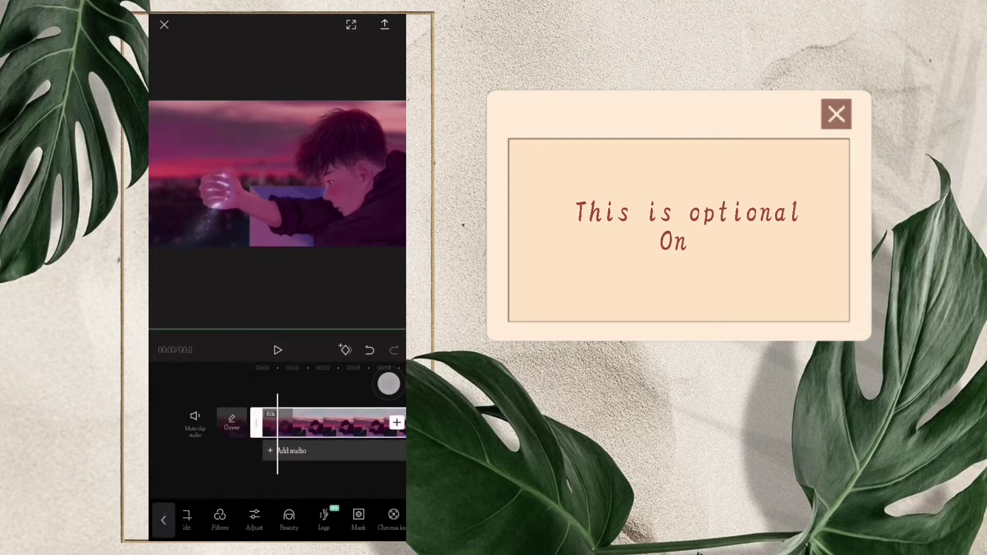
{"action": "left_click_drag", "start_coordinate": [360, 519], "coordinate": [206, 519]}
{"action": "left_click", "coordinate": [344, 515]}
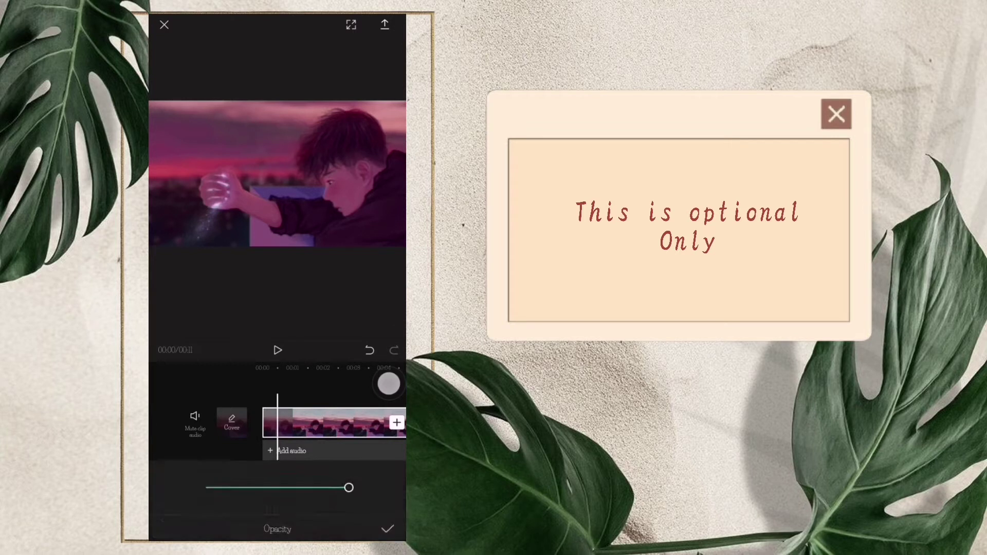
{"action": "mouse_move", "coordinate": [348, 487]}
{"action": "left_mouse_down"}
{"action": "mouse_move", "coordinate": [311, 493]}
{"action": "mouse_move", "coordinate": [323, 490]}
{"action": "left_mouse_up"}
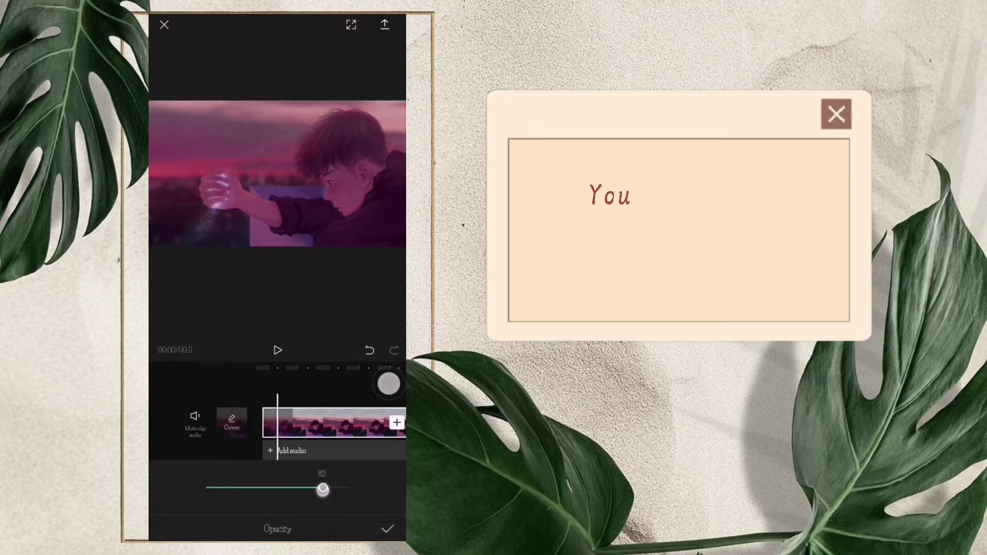
{"action": "left_click", "coordinate": [387, 529]}
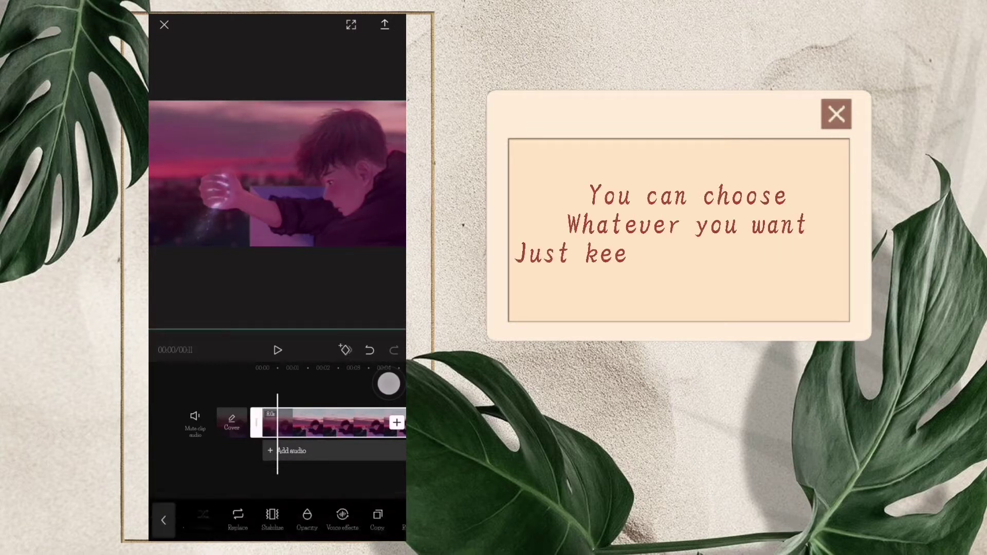
{"action": "left_click", "coordinate": [277, 350]}
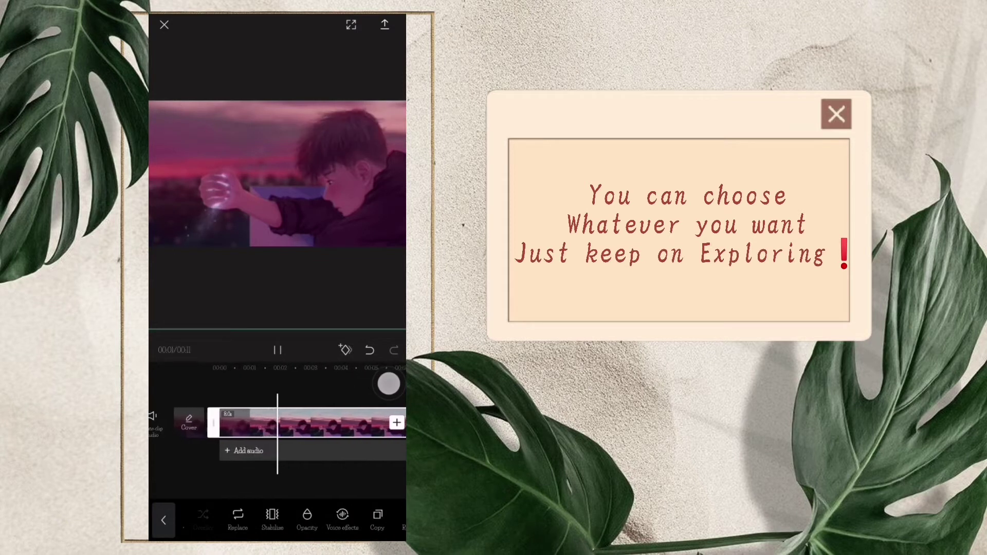
{"action": "left_click", "coordinate": [381, 482]}
{"action": "left_click_drag", "start_coordinate": [388, 384], "coordinate": [386, 383]}
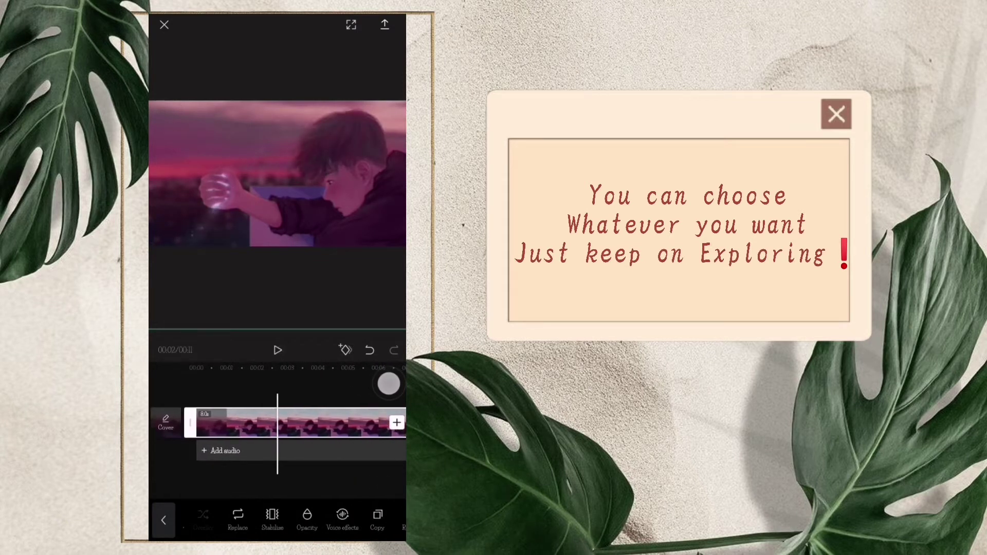
Switch the canvas background to the strongest Blur level
{"action": "left_click", "coordinate": [388, 383]}
{"action": "left_click_drag", "start_coordinate": [344, 517], "coordinate": [280, 520]}
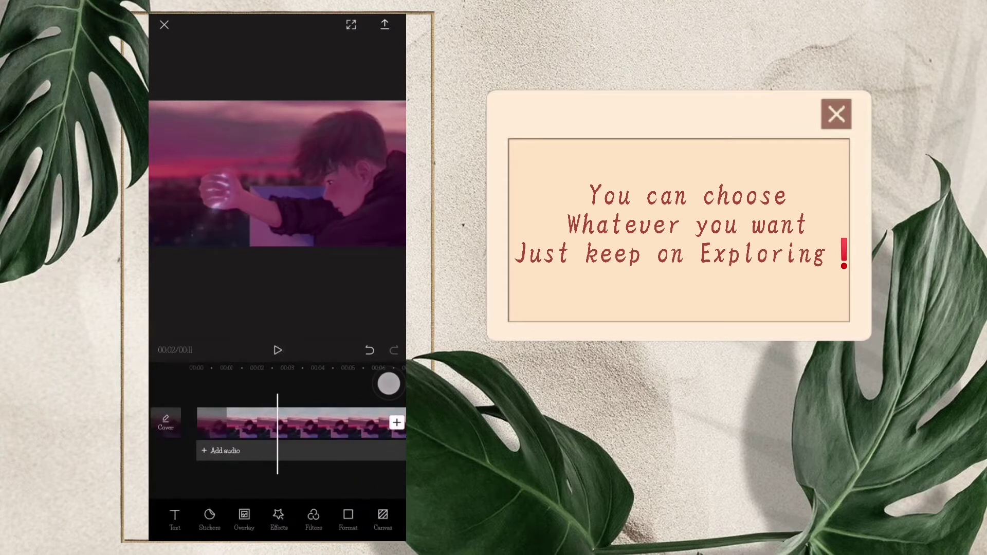
{"action": "left_click", "coordinate": [383, 518]}
{"action": "left_click", "coordinate": [365, 510]}
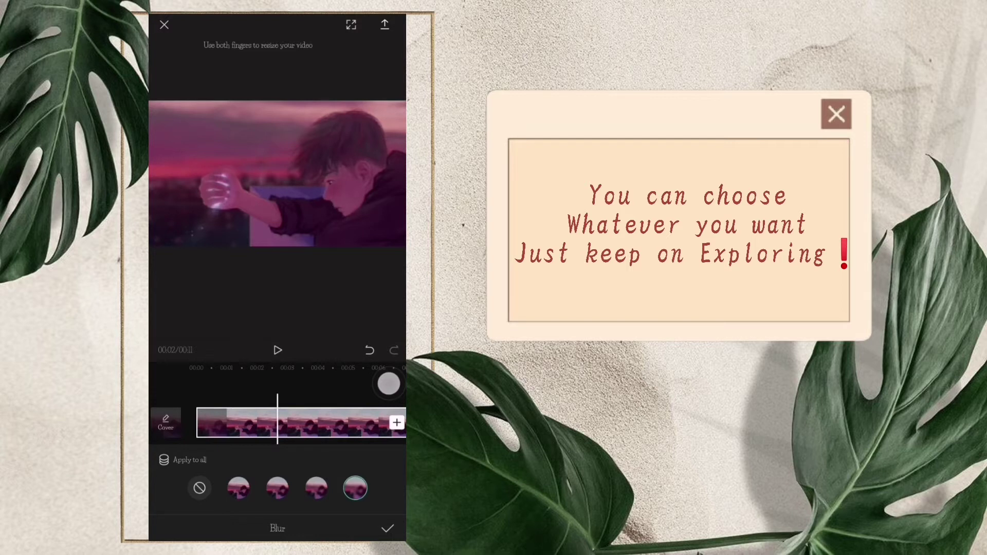
{"action": "left_click", "coordinate": [387, 528]}
{"action": "left_click", "coordinate": [363, 474]}
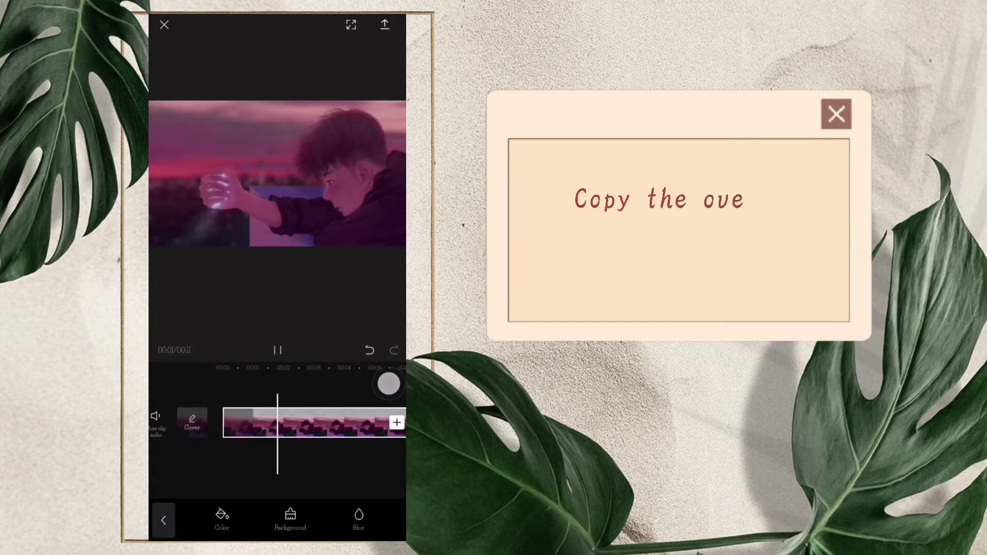
Copy the clip twice, extending the video to 24 seconds
{"action": "left_click_drag", "start_coordinate": [388, 384], "coordinate": [388, 346]}
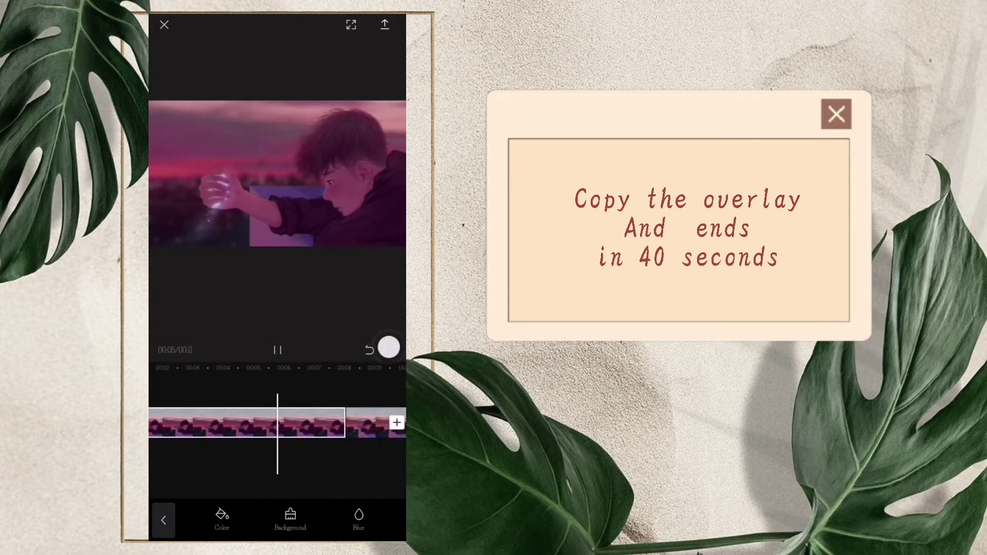
{"action": "left_click", "coordinate": [258, 416]}
{"action": "left_click_drag", "start_coordinate": [348, 517], "coordinate": [252, 533]}
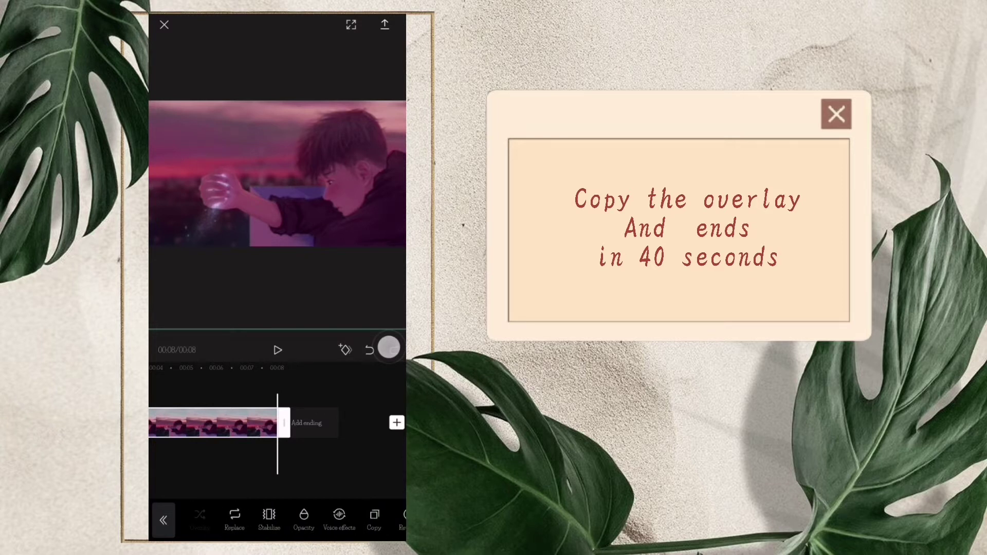
{"action": "left_click", "coordinate": [374, 519]}
{"action": "left_click_drag", "start_coordinate": [353, 470], "coordinate": [255, 473]}
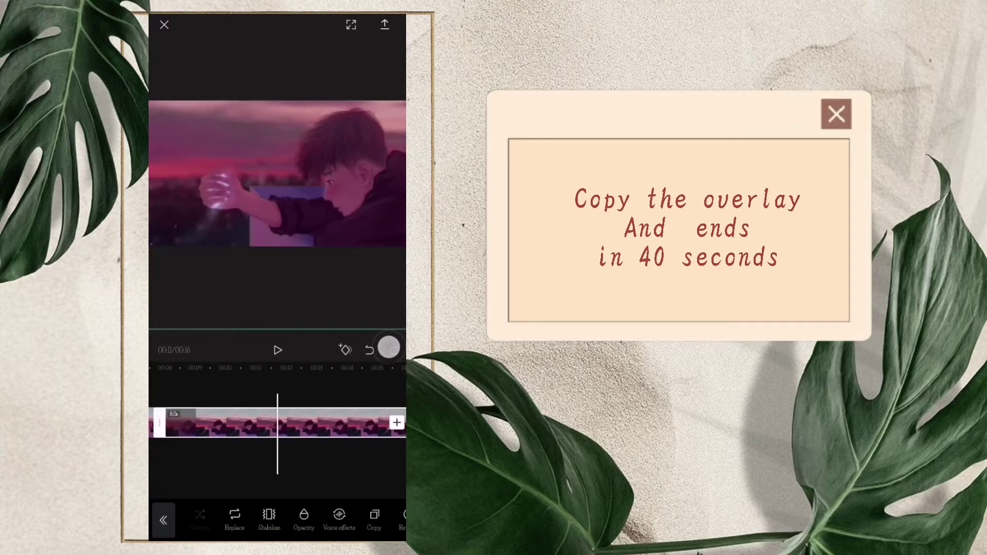
{"action": "left_click", "coordinate": [374, 515]}
Add two more copies so the timeline totals 40 seconds
{"action": "mouse_move", "coordinate": [352, 469]}
{"action": "left_mouse_down"}
{"action": "mouse_move", "coordinate": [249, 480]}
{"action": "mouse_move", "coordinate": [268, 485]}
{"action": "left_mouse_up"}
{"action": "left_click", "coordinate": [374, 517]}
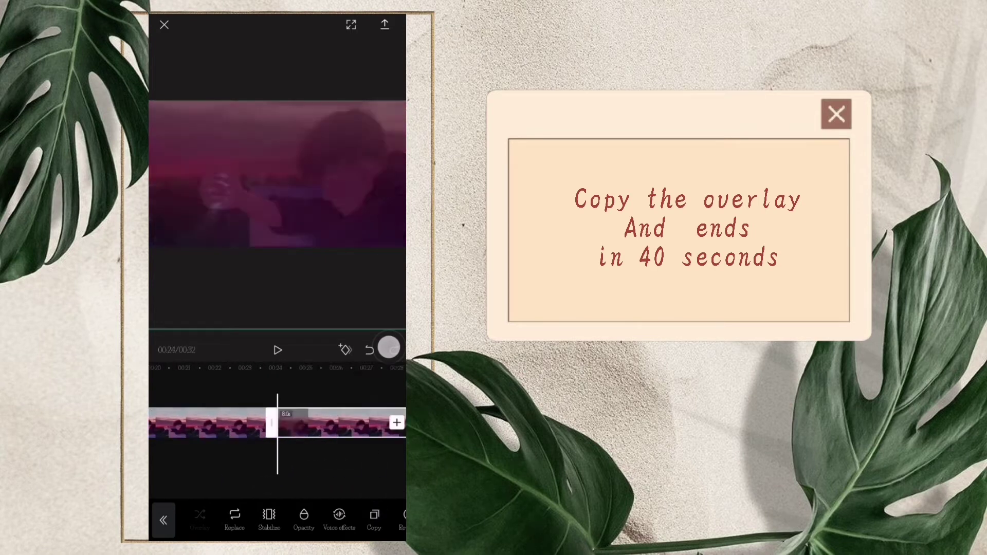
{"action": "left_click_drag", "start_coordinate": [370, 468], "coordinate": [249, 470]}
{"action": "left_click_drag", "start_coordinate": [364, 474], "coordinate": [249, 479]}
{"action": "left_click", "coordinate": [374, 516]}
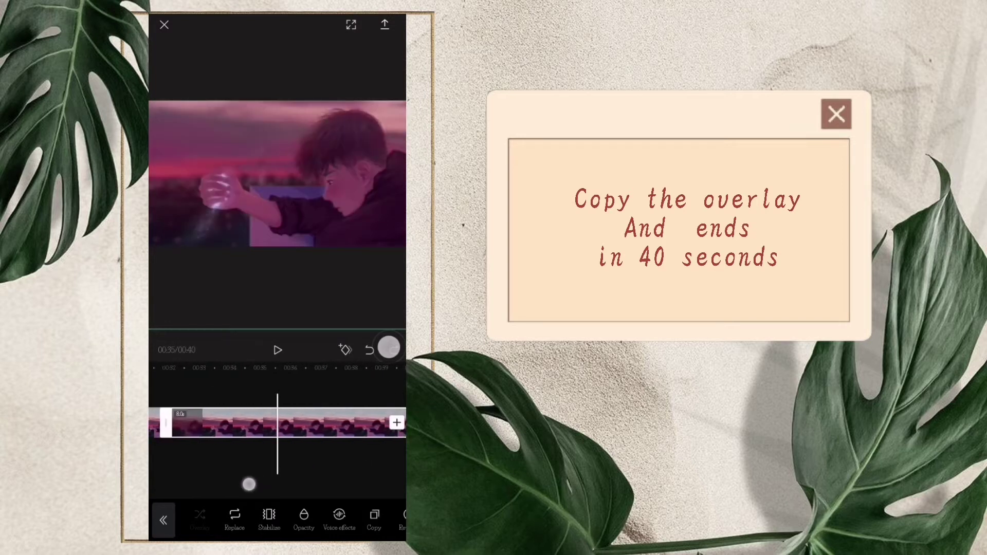
{"action": "mouse_move", "coordinate": [319, 473]}
{"action": "left_mouse_down"}
{"action": "mouse_move", "coordinate": [257, 474]}
{"action": "mouse_move", "coordinate": [364, 472]}
{"action": "left_mouse_up"}
{"action": "left_click", "coordinate": [312, 475]}
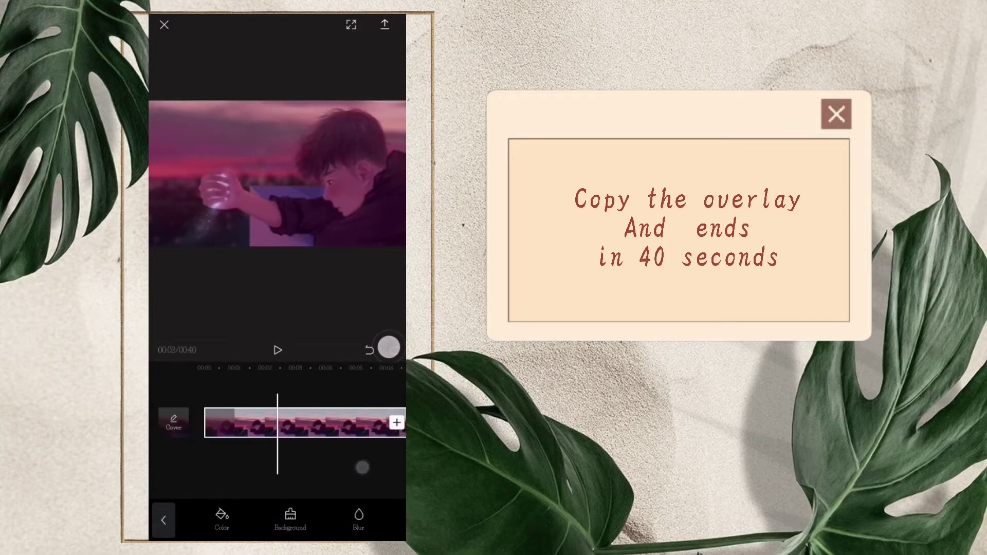
{"action": "left_click", "coordinate": [163, 520]}
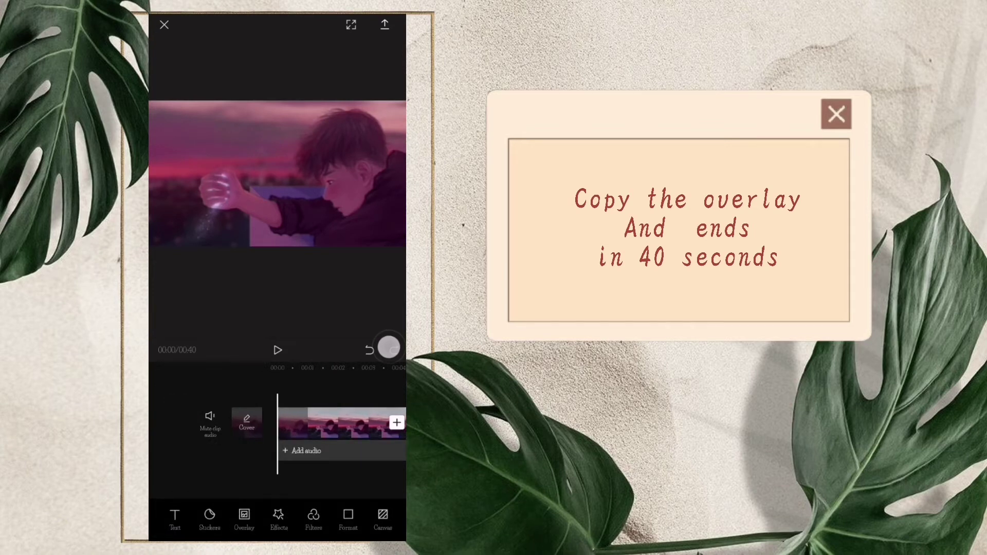
Add a media clip as an overlay on the video
{"action": "left_click", "coordinate": [244, 519]}
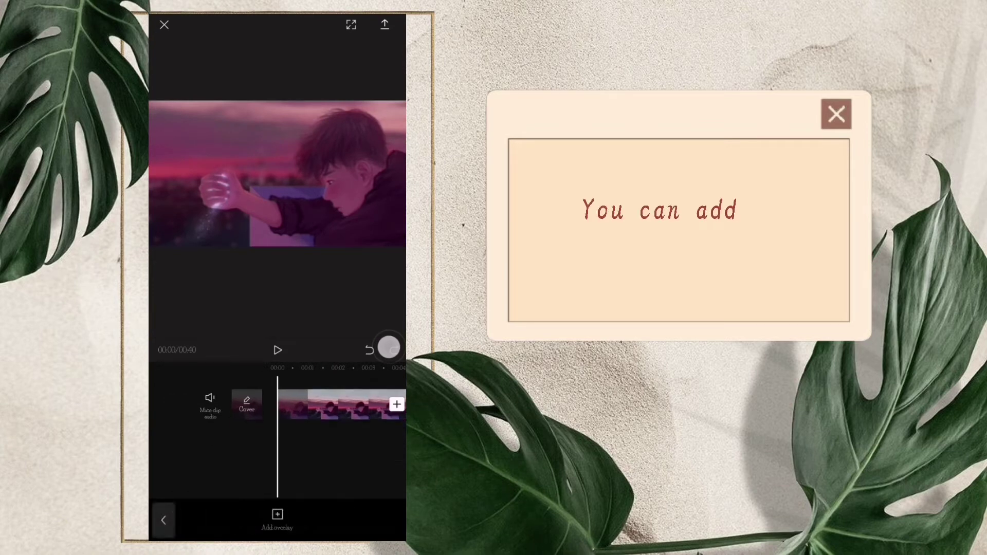
{"action": "left_click", "coordinate": [277, 515]}
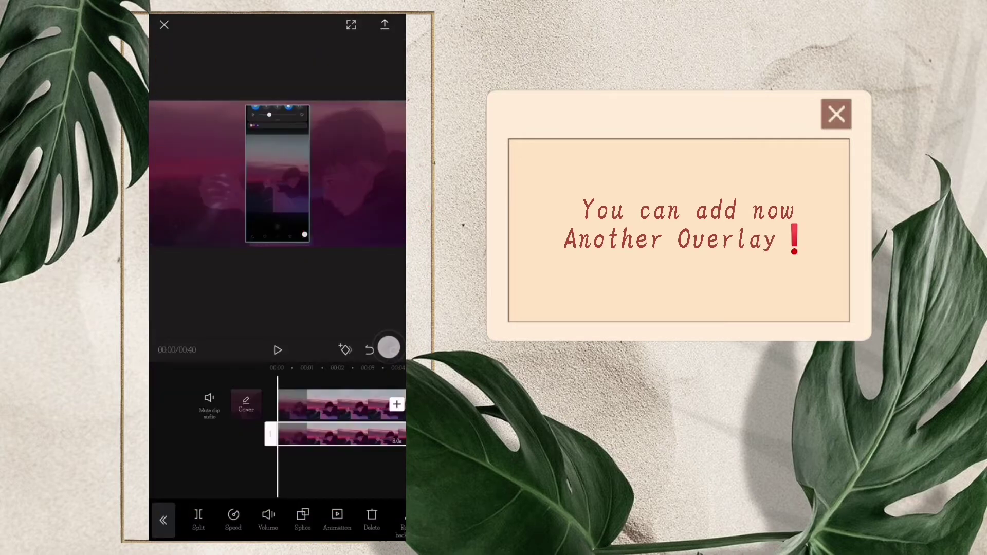
{"action": "left_click_drag", "start_coordinate": [334, 471], "coordinate": [319, 471]}
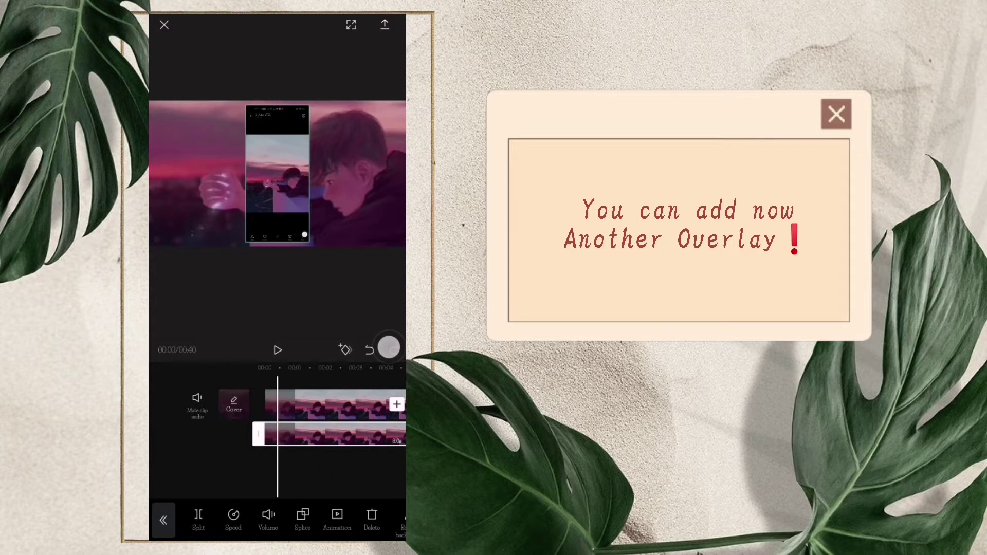
Open the Crop tool under Edit for the overlay clip
{"action": "left_click_drag", "start_coordinate": [339, 522], "coordinate": [264, 523]}
{"action": "left_click_drag", "start_coordinate": [341, 522], "coordinate": [262, 529]}
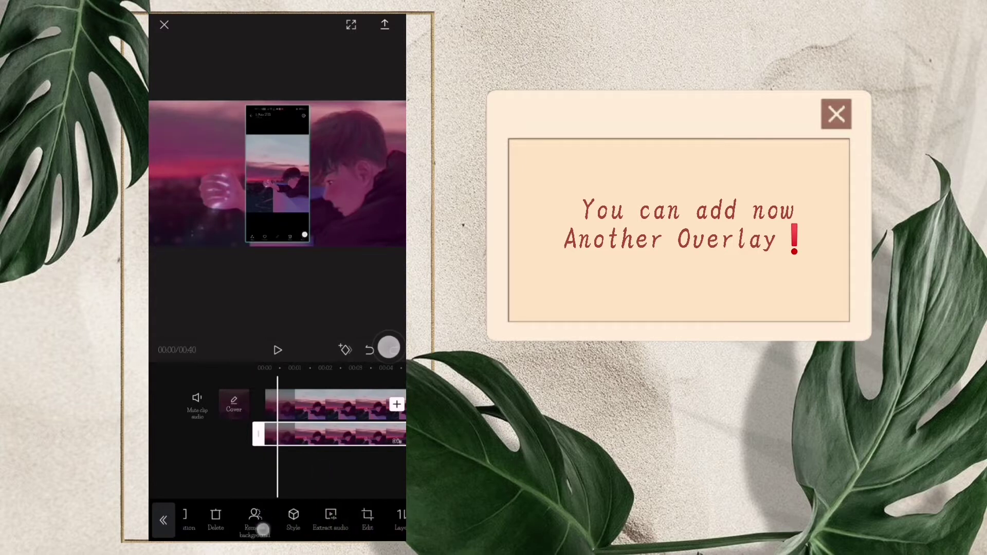
{"action": "left_click_drag", "start_coordinate": [342, 521], "coordinate": [309, 515]}
{"action": "left_click", "coordinate": [308, 515]}
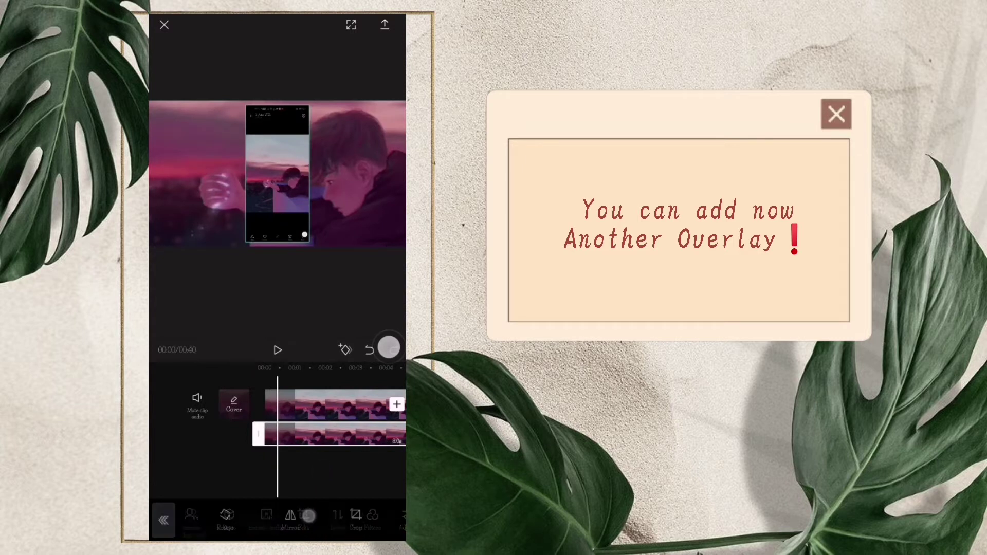
{"action": "left_click", "coordinate": [363, 517]}
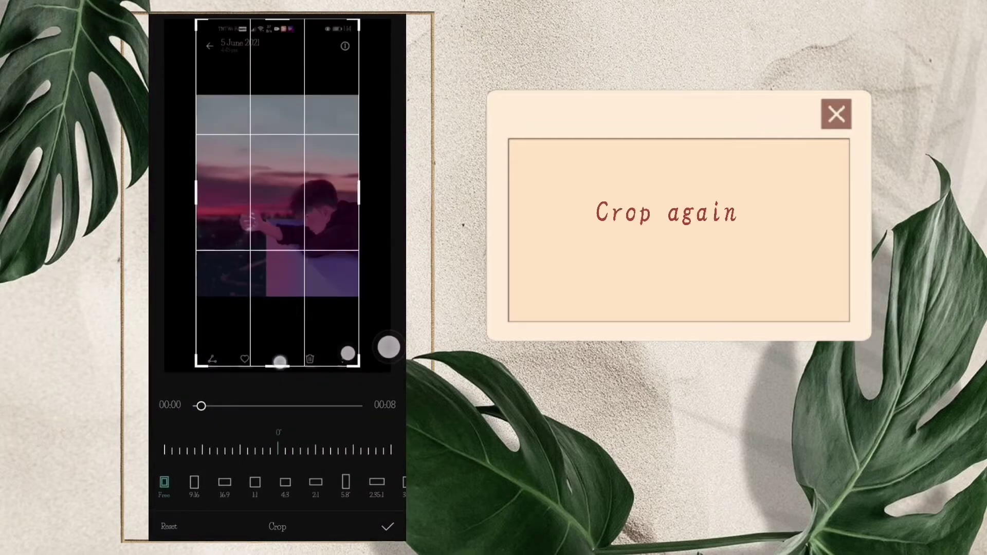
Crop the overlay by raising its bottom edge and lowering its top edge
{"action": "left_click_drag", "start_coordinate": [289, 313], "coordinate": [288, 293]}
{"action": "left_click_drag", "start_coordinate": [286, 20], "coordinate": [289, 118]}
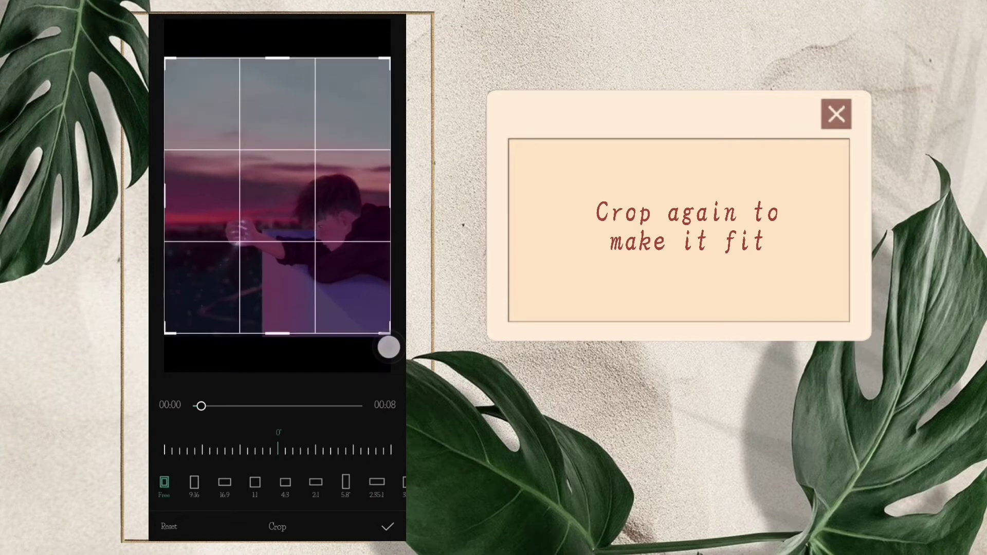
{"action": "left_click", "coordinate": [387, 528]}
Enlarge the cropped overlay to fill the frame's full height in the centre
{"action": "left_click_drag", "start_coordinate": [343, 473], "coordinate": [299, 475]}
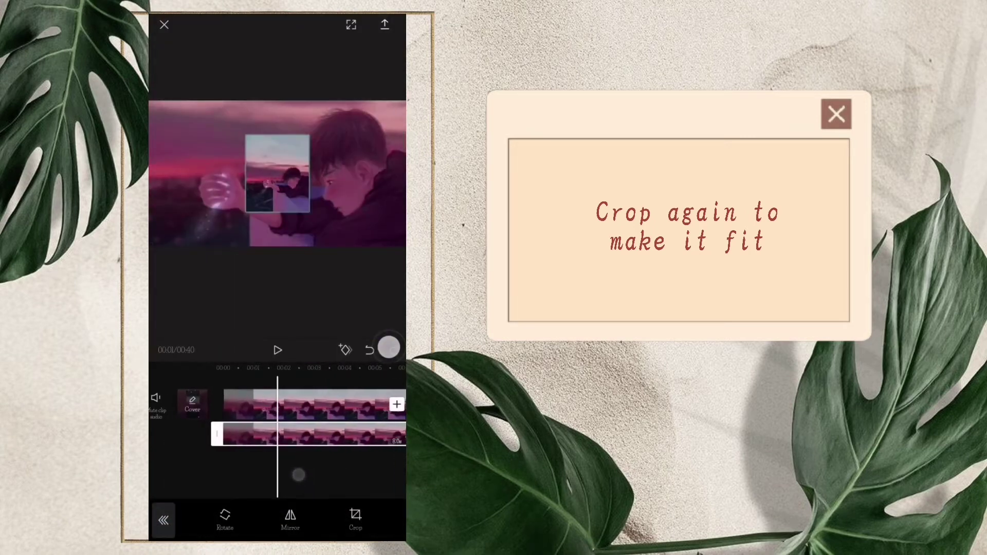
{"action": "left_click_drag", "start_coordinate": [298, 202], "coordinate": [290, 228]}
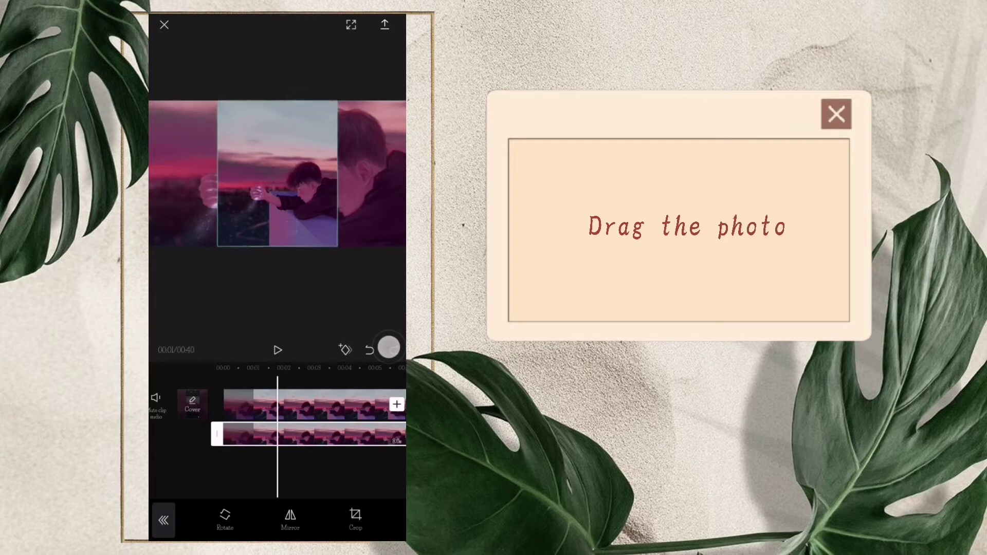
{"action": "left_click", "coordinate": [309, 405]}
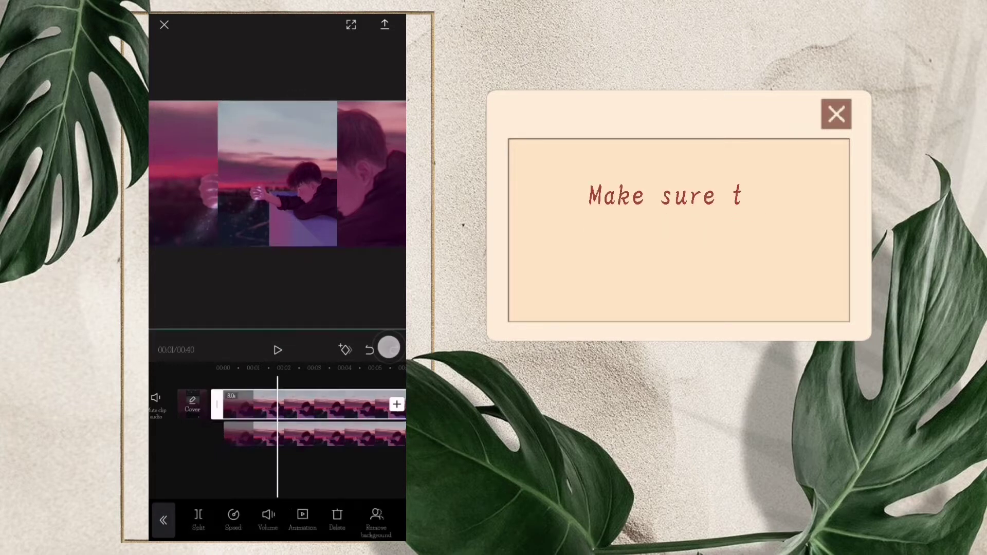
{"action": "mouse_move", "coordinate": [322, 475]}
{"action": "left_mouse_down"}
{"action": "mouse_move", "coordinate": [214, 477]}
{"action": "mouse_move", "coordinate": [315, 480]}
{"action": "left_mouse_up"}
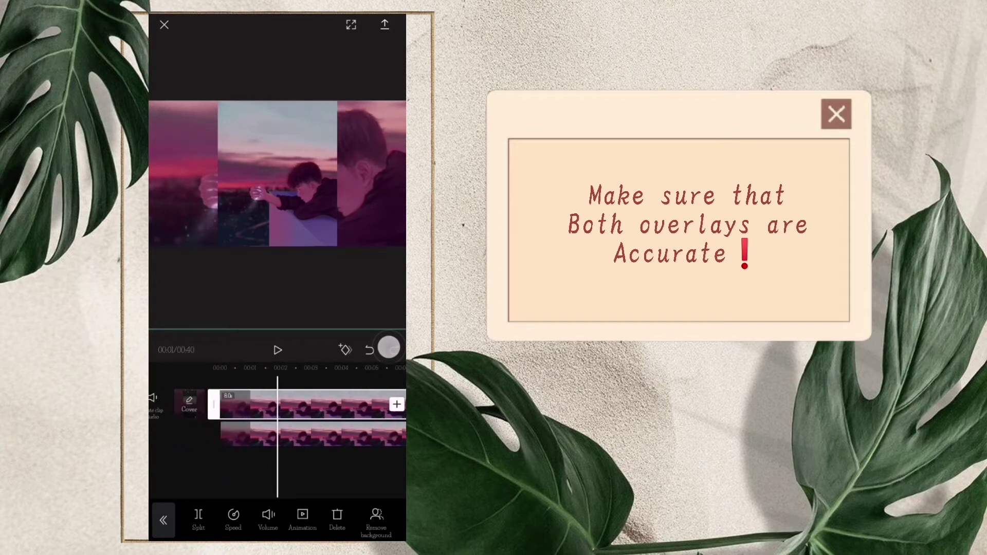
Enlarge the right-hand overlay to fill the frame height
{"action": "left_click_drag", "start_coordinate": [376, 201], "coordinate": [372, 231]}
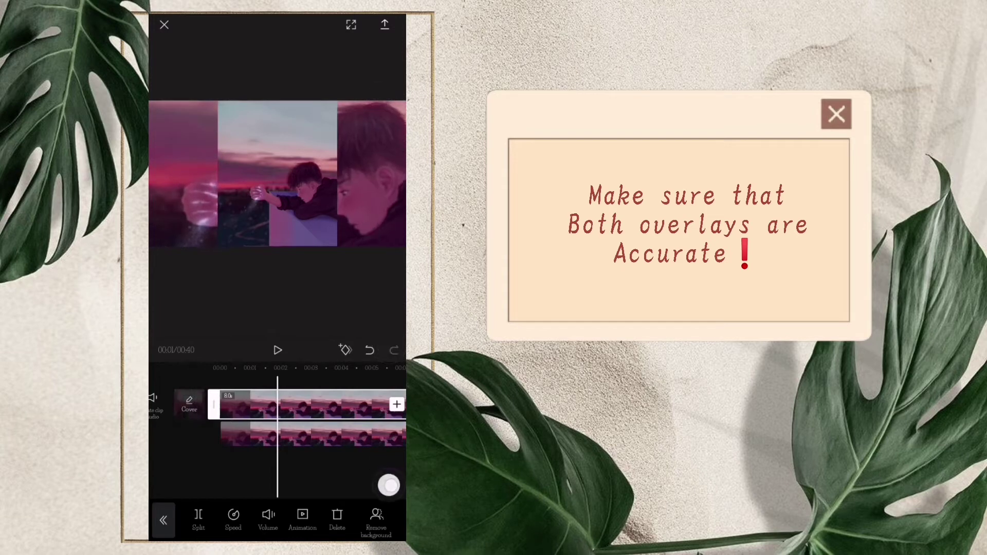
{"action": "left_click_drag", "start_coordinate": [261, 474], "coordinate": [220, 471]}
{"action": "left_click_drag", "start_coordinate": [338, 471], "coordinate": [269, 471]}
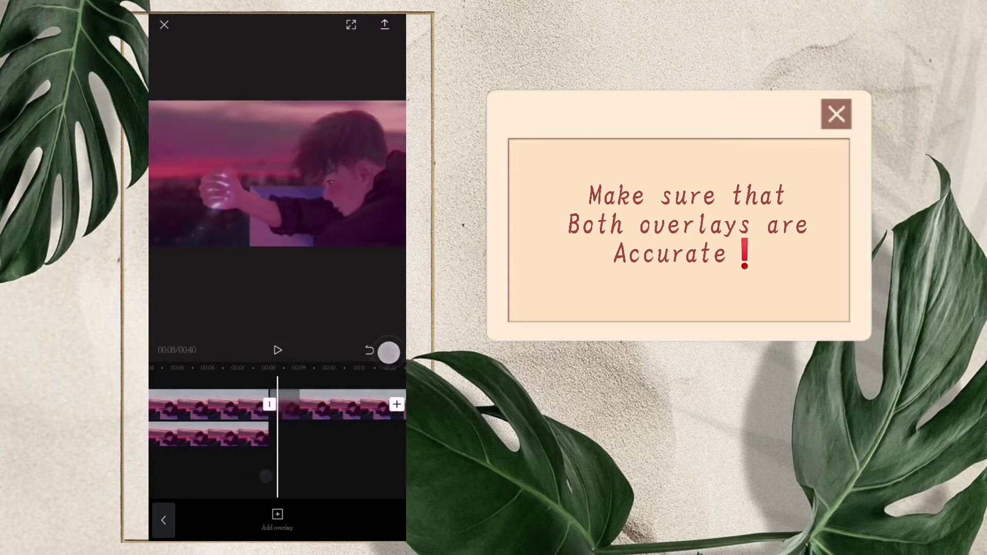
Delete the overlay pieces that run past the end of the video
{"action": "left_click", "coordinate": [334, 404]}
{"action": "left_click", "coordinate": [336, 518]}
{"action": "left_click", "coordinate": [334, 404]}
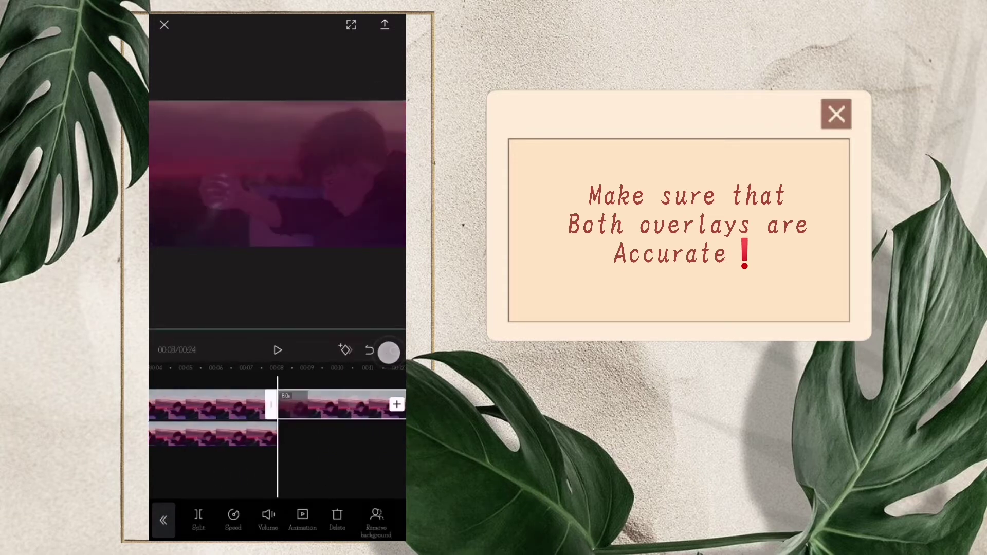
{"action": "left_click", "coordinate": [334, 405]}
{"action": "left_click", "coordinate": [334, 405]}
{"action": "left_click", "coordinate": [337, 513]}
{"action": "left_click", "coordinate": [237, 400]}
Nudge the overlay's position slightly to line it up
{"action": "left_click_drag", "start_coordinate": [354, 206], "coordinate": [359, 202]}
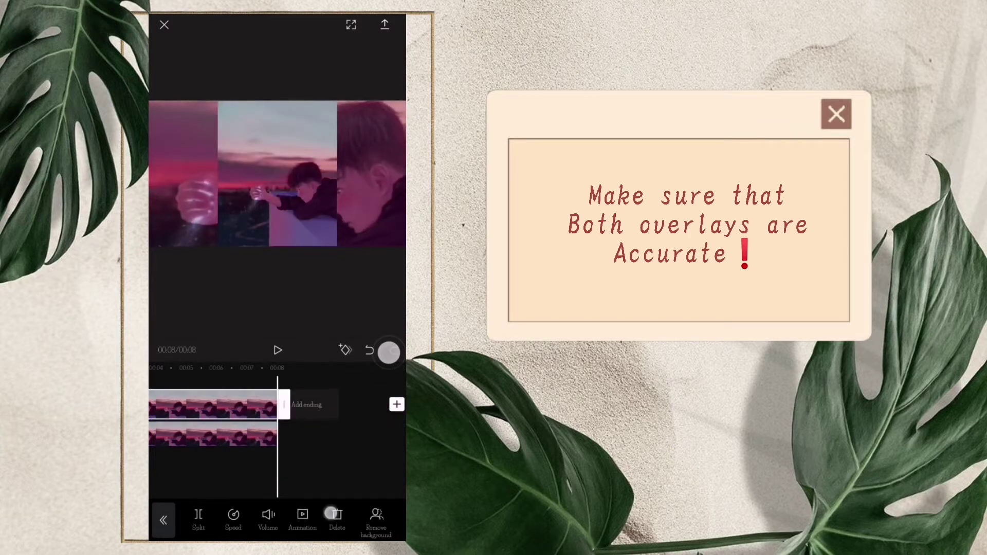
{"action": "left_click_drag", "start_coordinate": [330, 513], "coordinate": [216, 514]}
{"action": "left_click", "coordinate": [354, 513]}
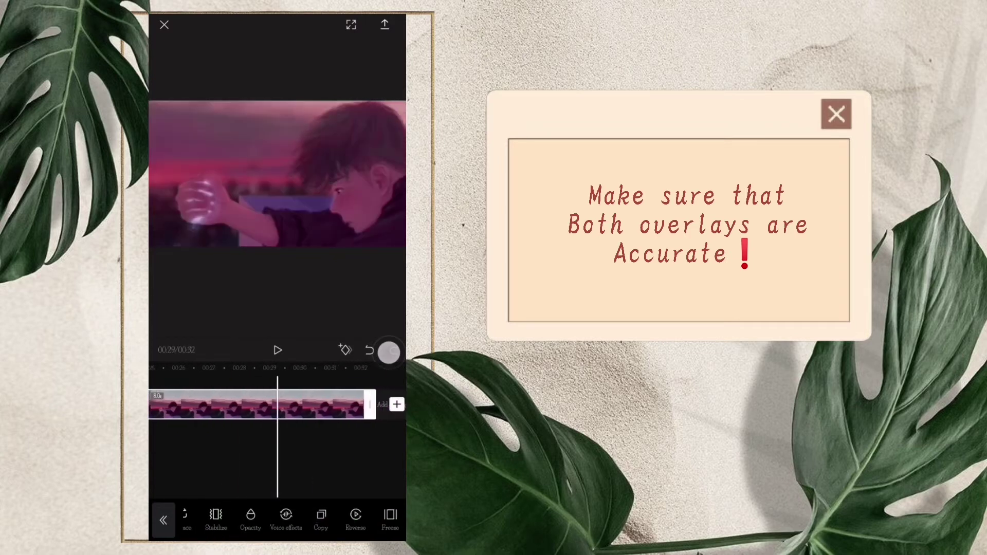
{"action": "left_click_drag", "start_coordinate": [357, 466], "coordinate": [291, 466]}
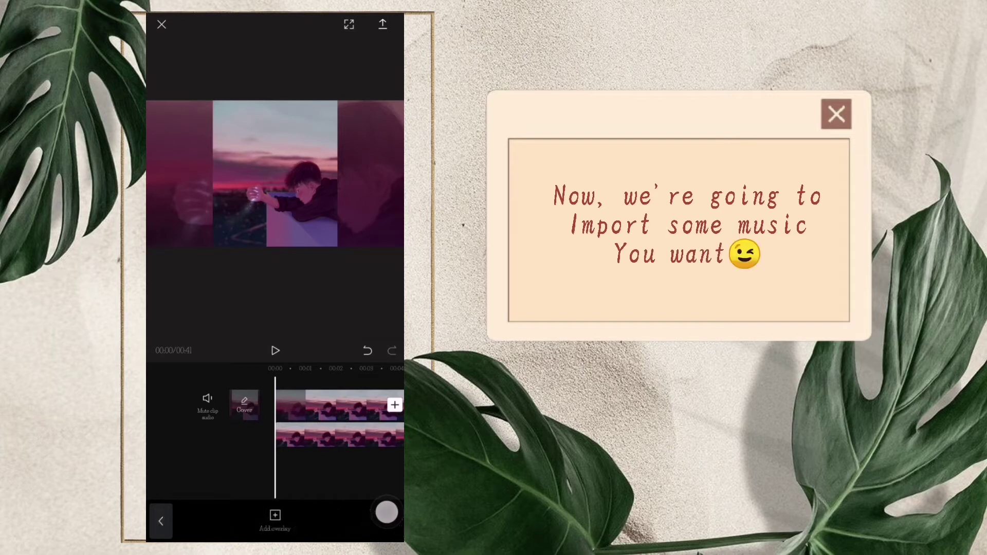
{"action": "left_click", "coordinate": [160, 520]}
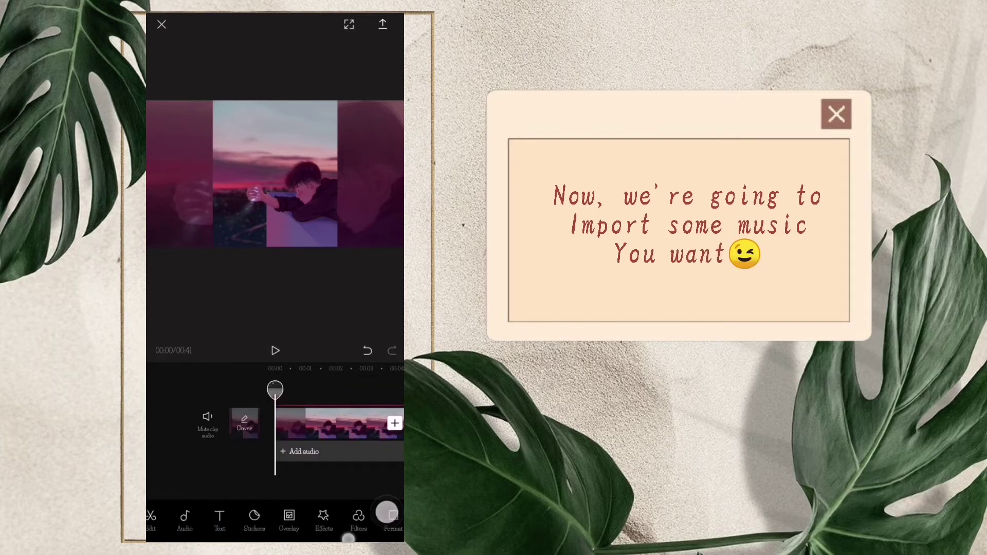
{"action": "left_click", "coordinate": [198, 522]}
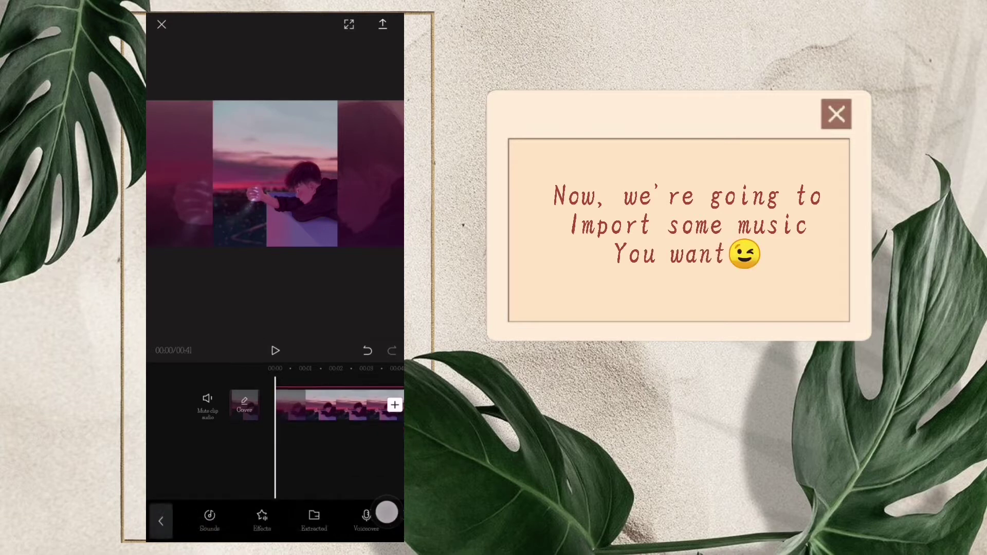
{"action": "left_click", "coordinate": [207, 519]}
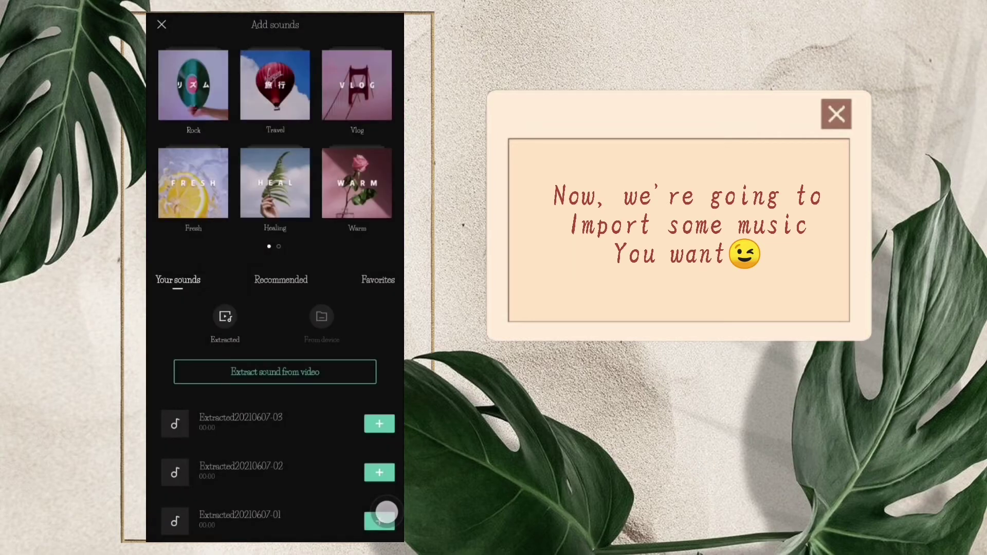
{"action": "left_click", "coordinate": [246, 420]}
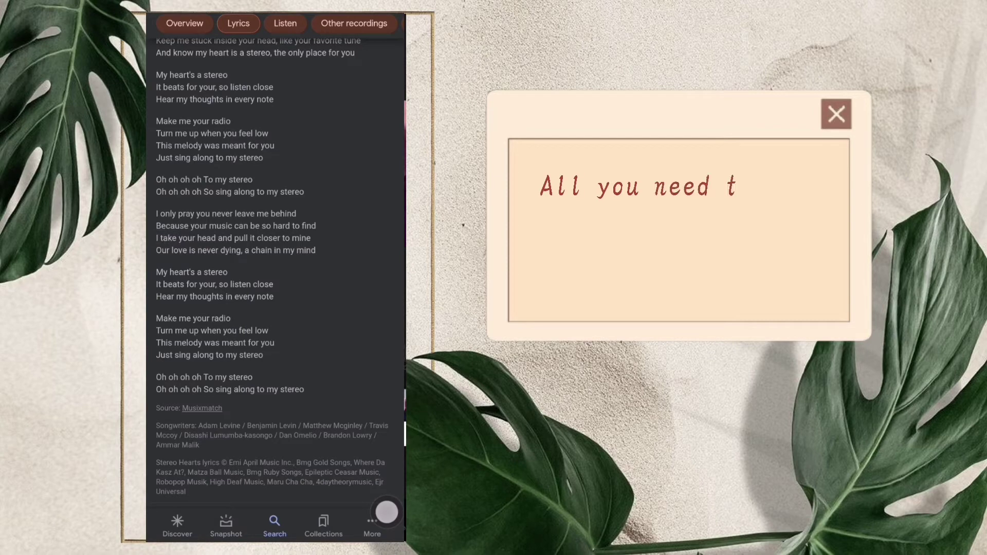
Select exactly 'I take your head' on the lyrics page and copy it
{"action": "left_click_drag", "start_coordinate": [328, 281], "coordinate": [329, 359]}
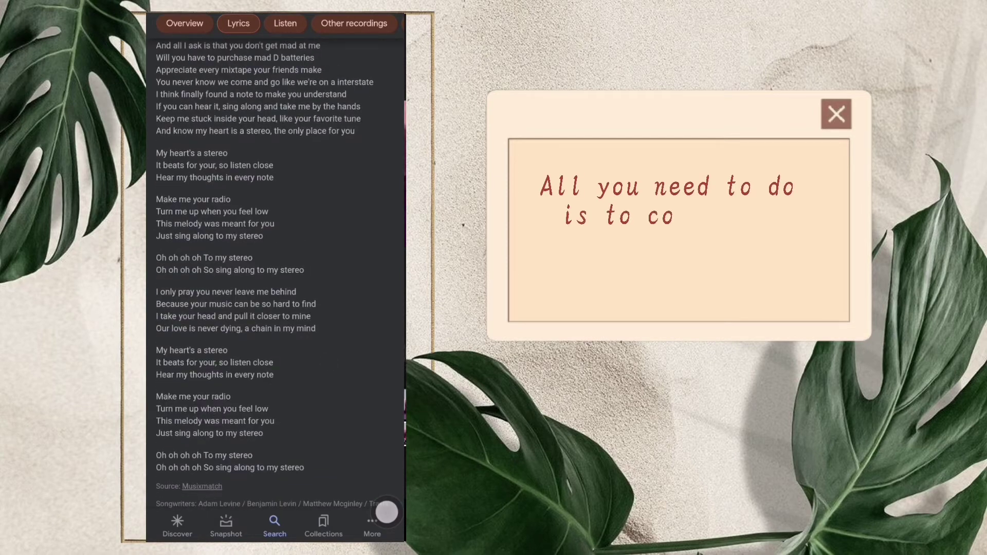
{"action": "double_click", "coordinate": [161, 317]}
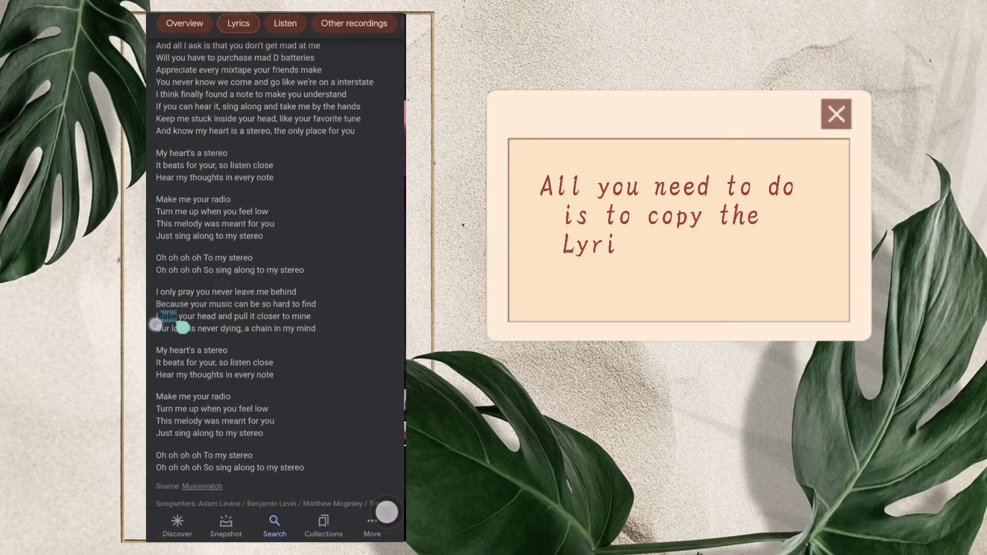
{"action": "left_click_drag", "start_coordinate": [183, 328], "coordinate": [317, 328]}
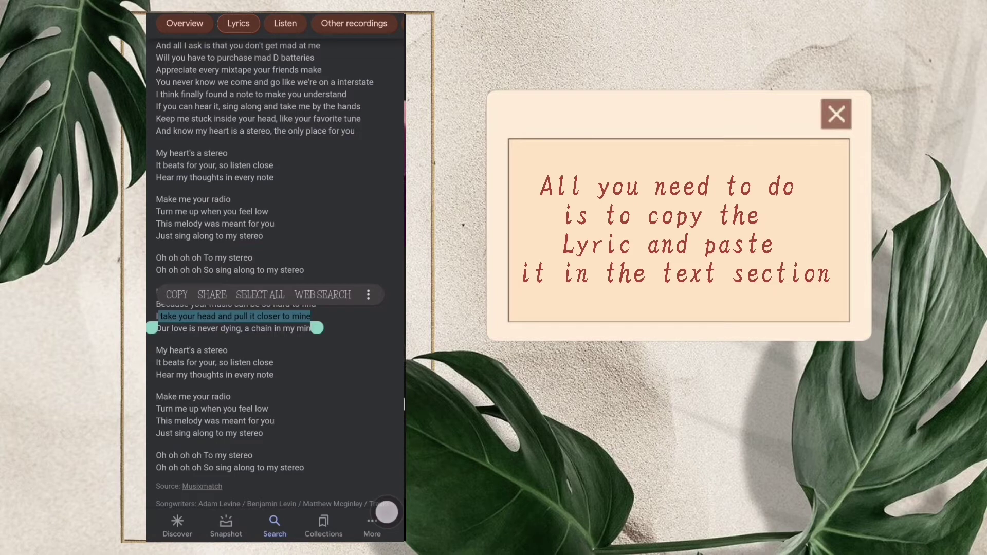
{"action": "left_click_drag", "start_coordinate": [317, 327], "coordinate": [217, 327]}
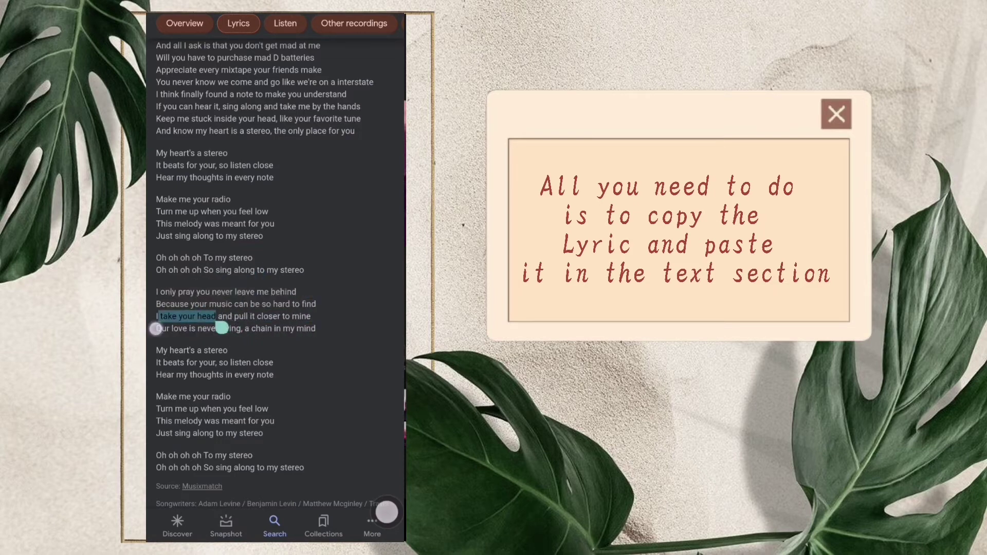
{"action": "left_click_drag", "start_coordinate": [155, 328], "coordinate": [151, 328]}
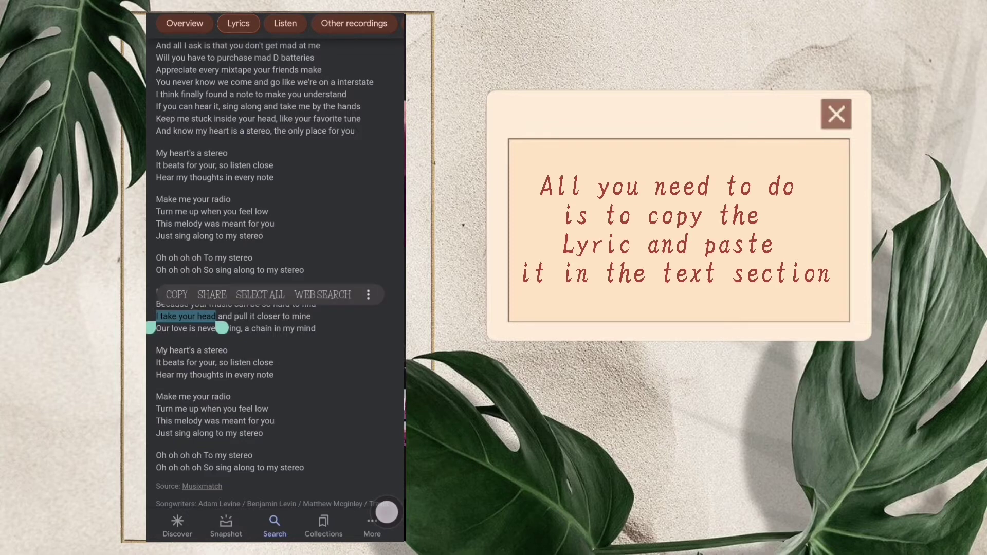
{"action": "left_click", "coordinate": [176, 294]}
Back in CapCut, add a text box and paste 'I take your head' into it
{"action": "left_click", "coordinate": [387, 512]}
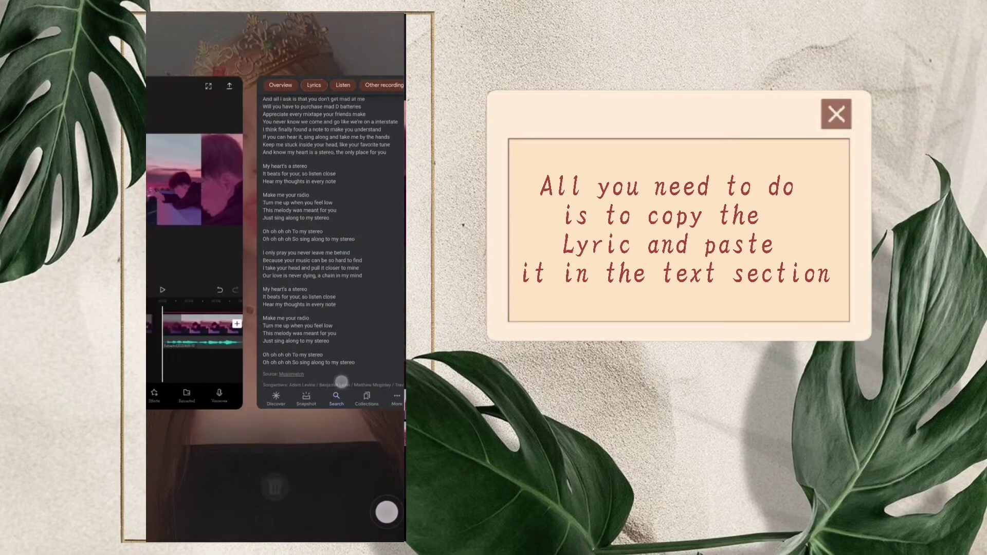
{"action": "left_click", "coordinate": [275, 205]}
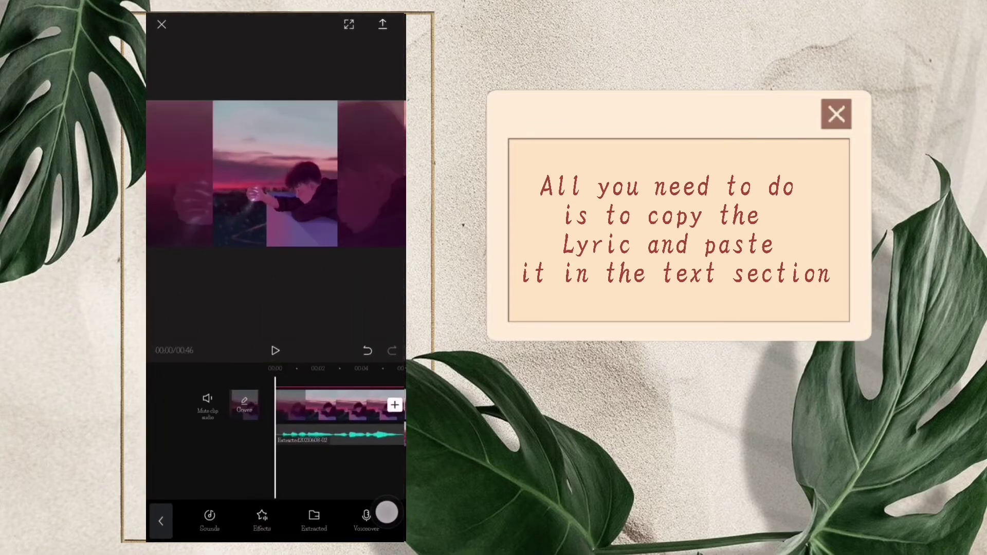
{"action": "left_click", "coordinate": [161, 520]}
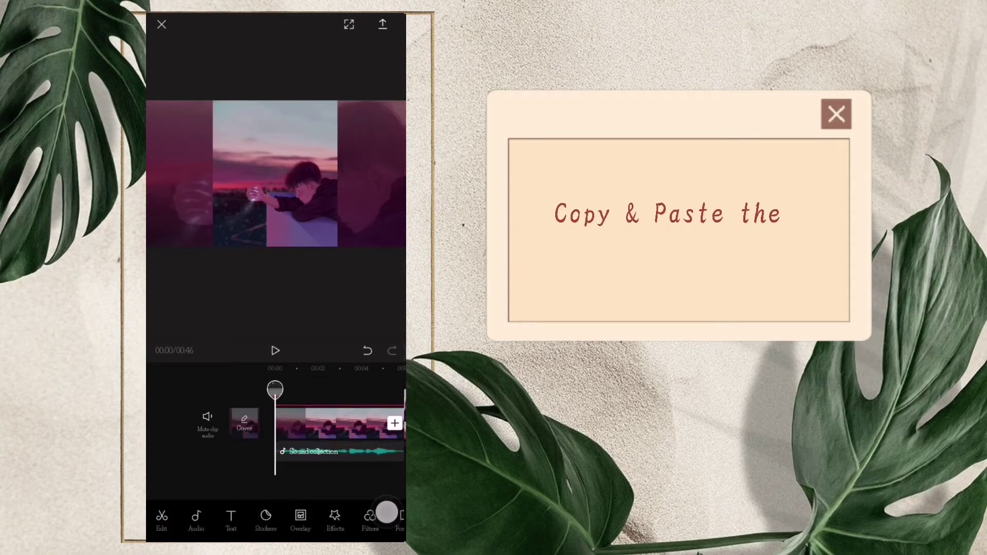
{"action": "left_click", "coordinate": [231, 519]}
{"action": "left_click", "coordinate": [207, 519]}
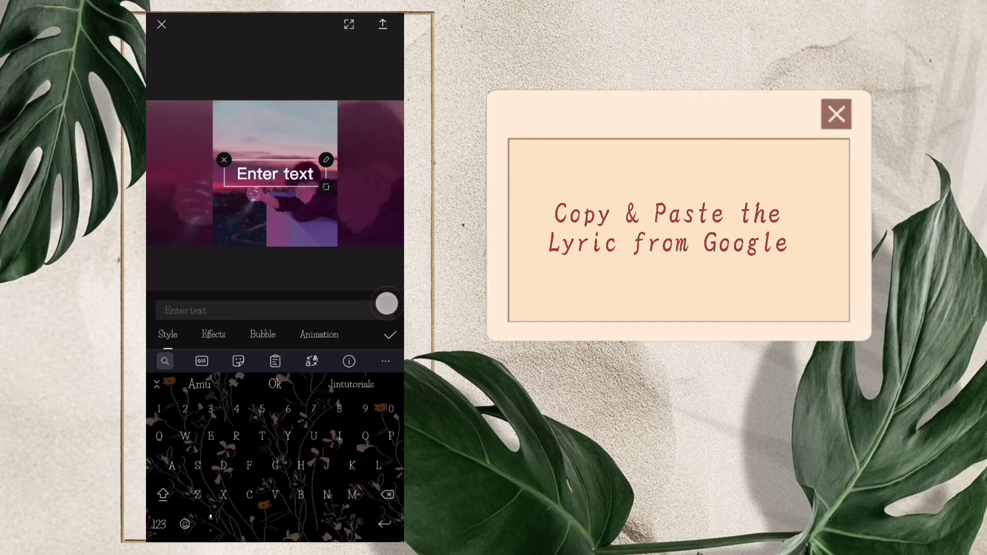
{"action": "left_click", "coordinate": [179, 313]}
{"action": "left_click", "coordinate": [176, 287]}
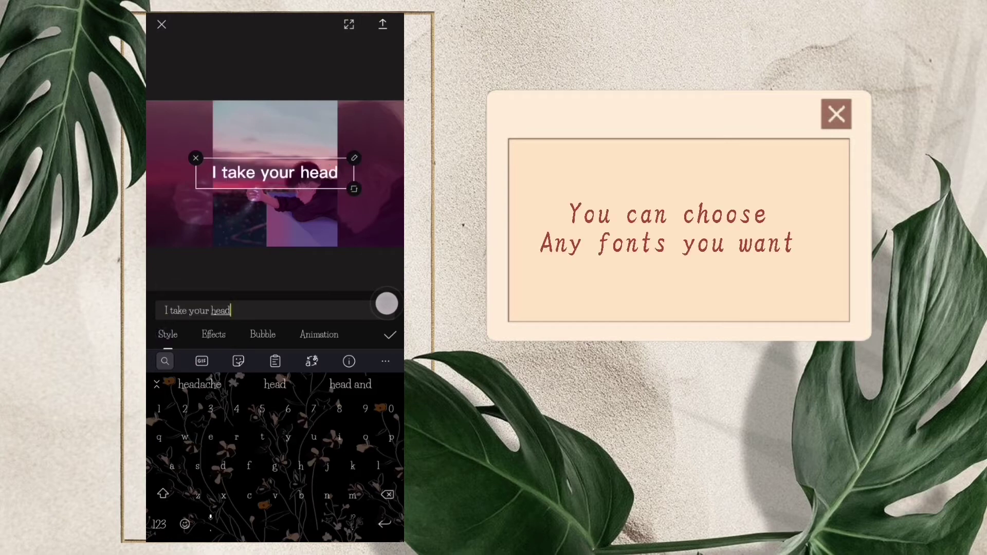
{"action": "left_click", "coordinate": [386, 512]}
Try several fonts on the caption, settling on ゴシック
{"action": "left_click", "coordinate": [265, 521]}
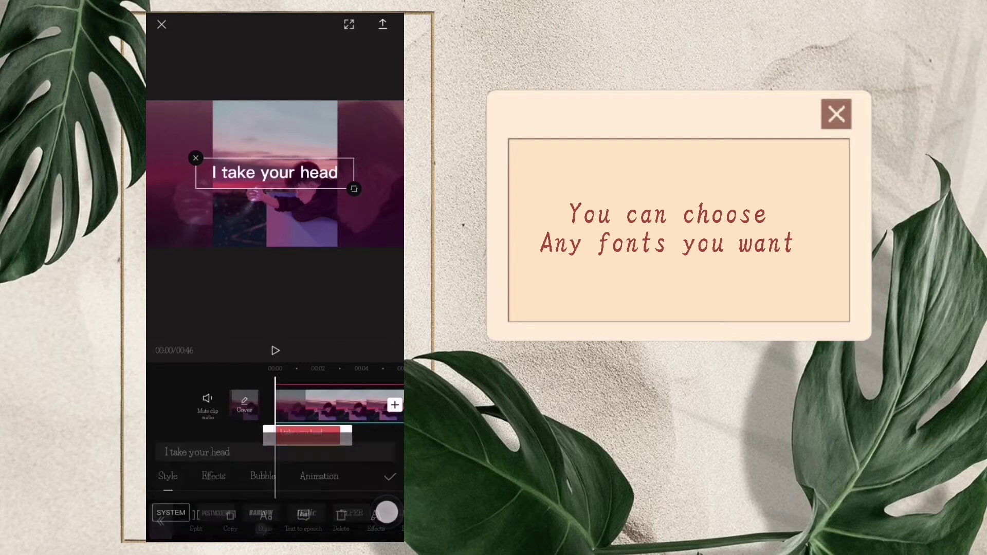
{"action": "left_click_drag", "start_coordinate": [349, 394], "coordinate": [273, 419]}
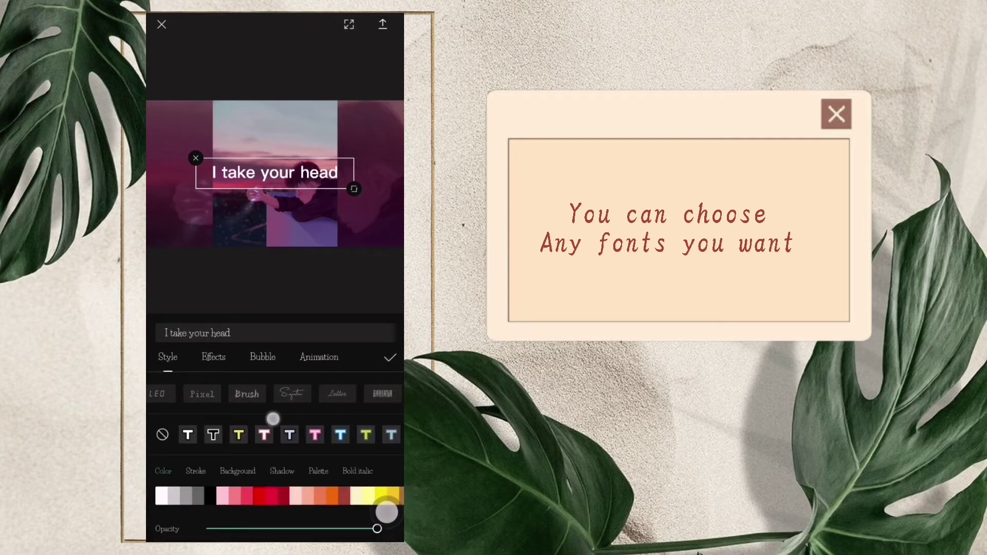
{"action": "left_click_drag", "start_coordinate": [326, 391], "coordinate": [277, 393]}
{"action": "left_click_drag", "start_coordinate": [350, 394], "coordinate": [205, 393]}
{"action": "left_click", "coordinate": [297, 393]}
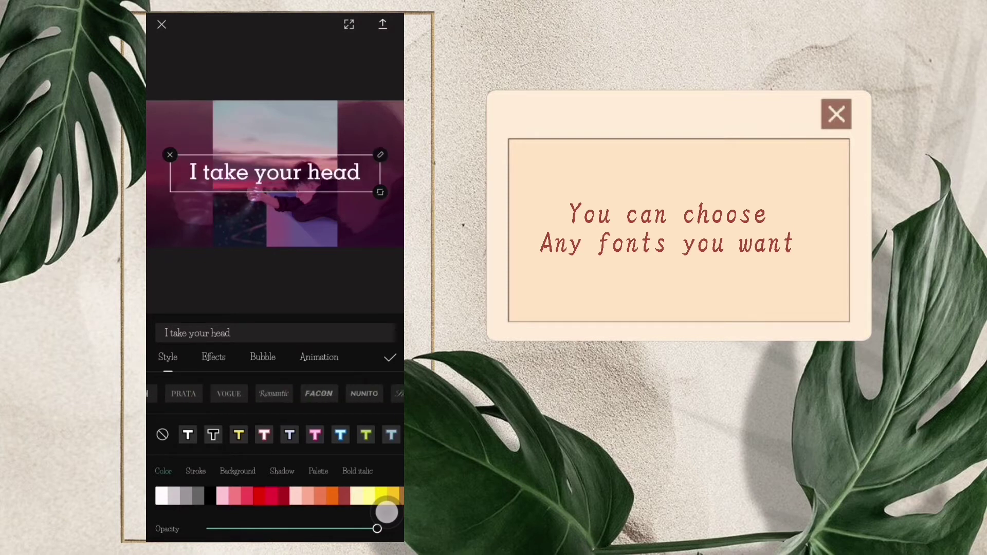
{"action": "left_click_drag", "start_coordinate": [349, 401], "coordinate": [185, 395]}
{"action": "left_click", "coordinate": [274, 398]}
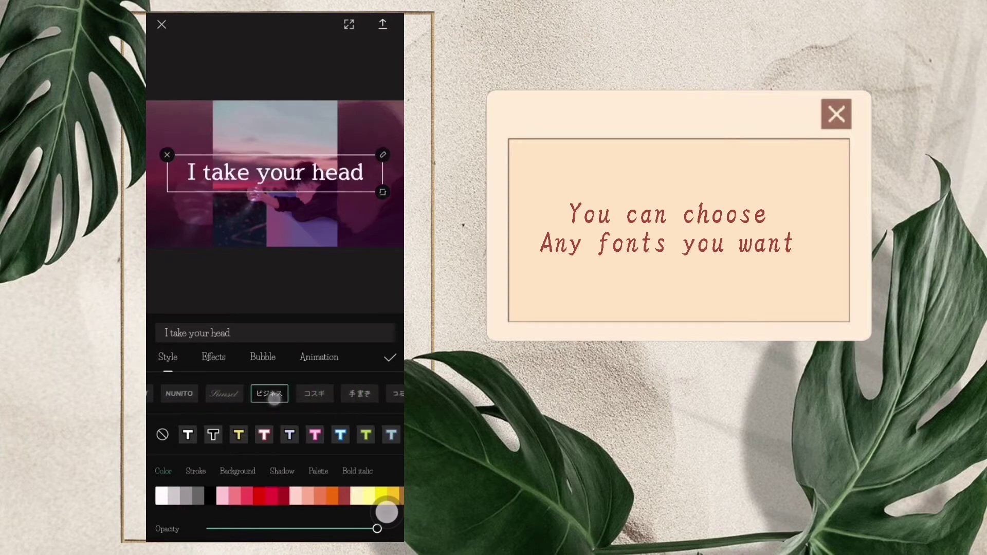
{"action": "left_click", "coordinate": [314, 393]}
{"action": "left_click", "coordinate": [360, 393]}
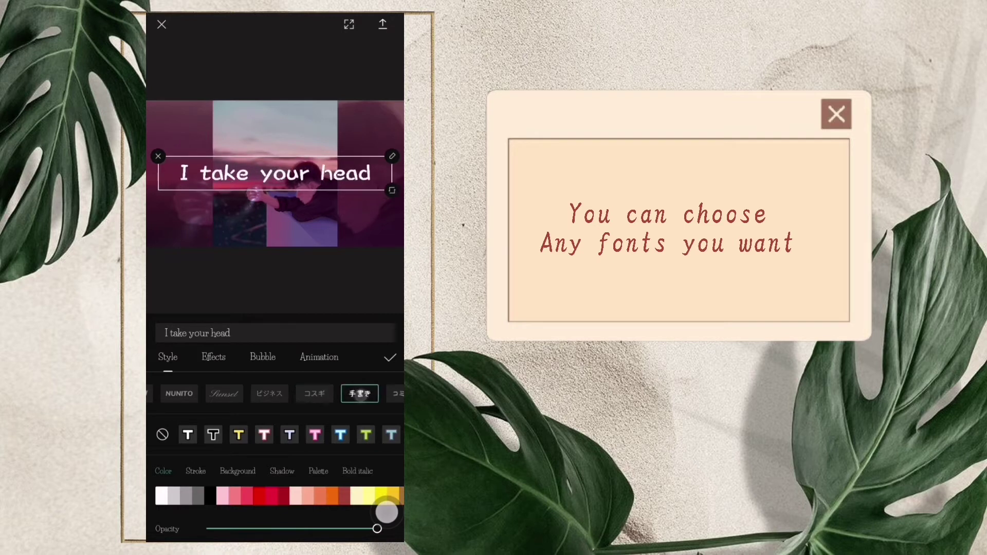
{"action": "left_click", "coordinate": [317, 393]}
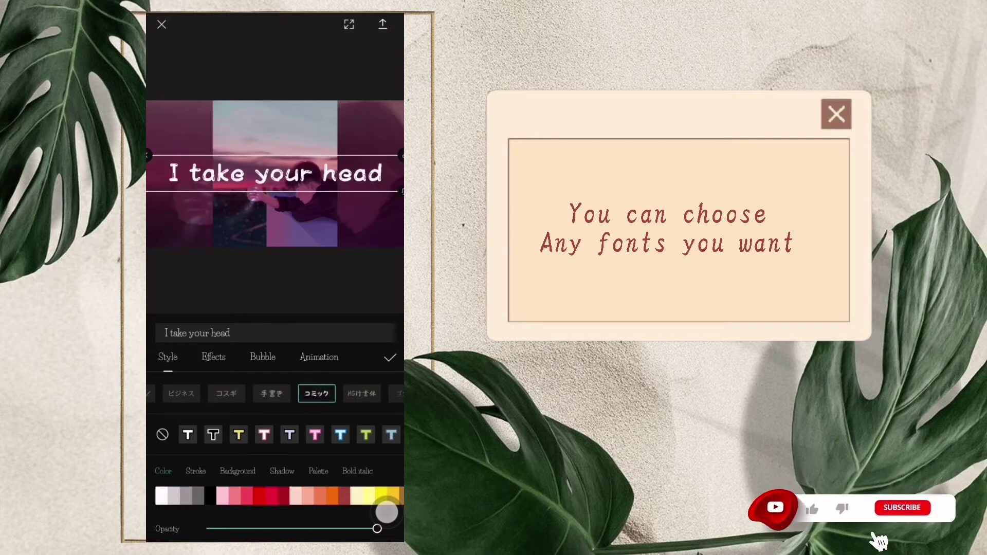
{"action": "left_click", "coordinate": [361, 393]}
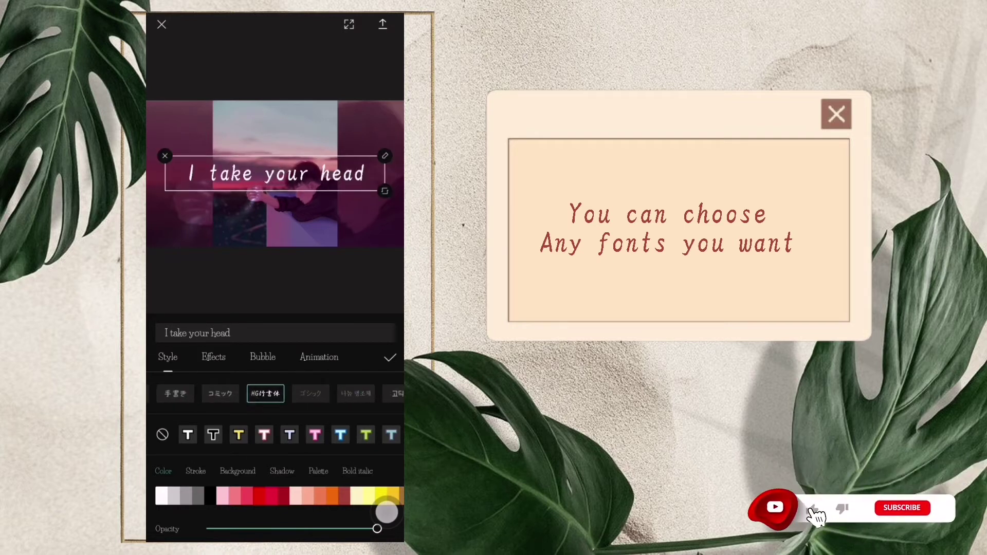
{"action": "left_click", "coordinate": [310, 393]}
Shrink the caption and move it up near the top of the clip
{"action": "mouse_move", "coordinate": [384, 189]}
{"action": "left_mouse_down"}
{"action": "mouse_move", "coordinate": [317, 177]}
{"action": "mouse_move", "coordinate": [325, 183]}
{"action": "left_mouse_up"}
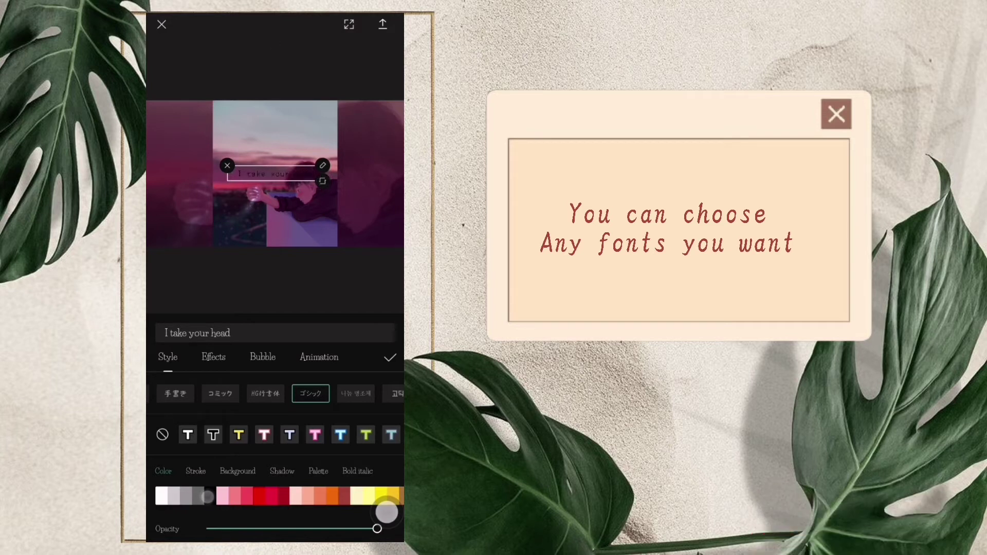
{"action": "left_click_drag", "start_coordinate": [287, 170], "coordinate": [285, 145]}
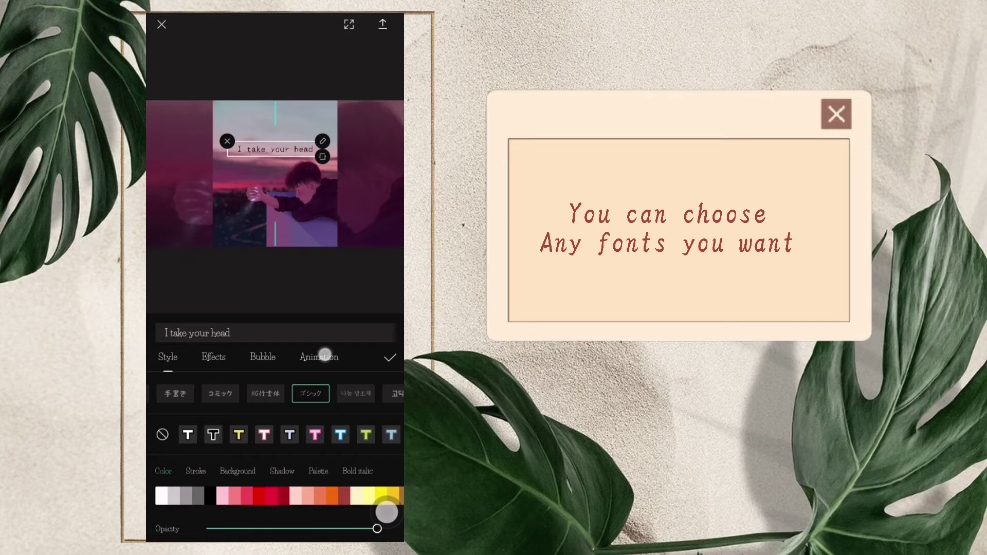
{"action": "left_click", "coordinate": [325, 354]}
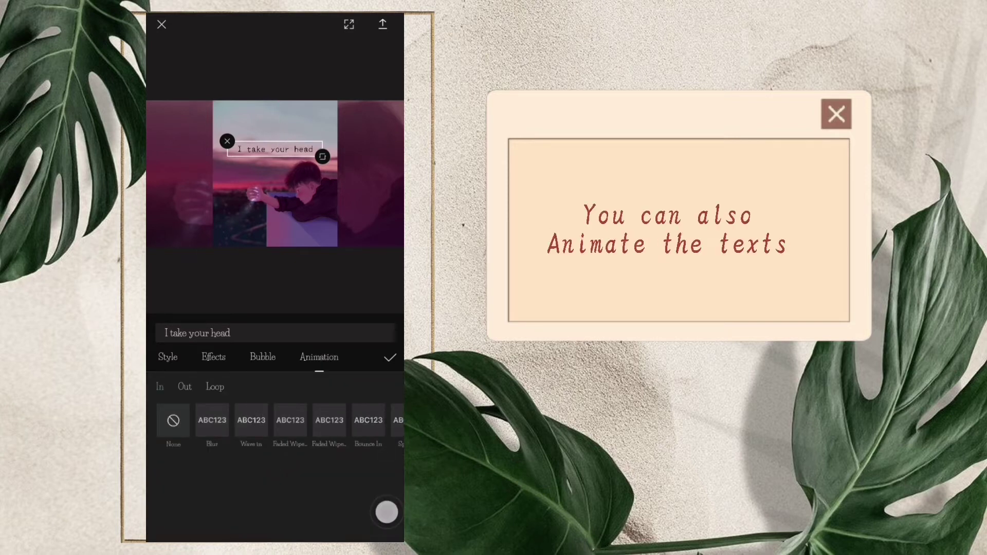
Give the lyric caption the Wave loop animation at the slow 3.0s speed and confirm
{"action": "left_click", "coordinate": [215, 386]}
{"action": "left_click_drag", "start_coordinate": [288, 420], "coordinate": [236, 426]}
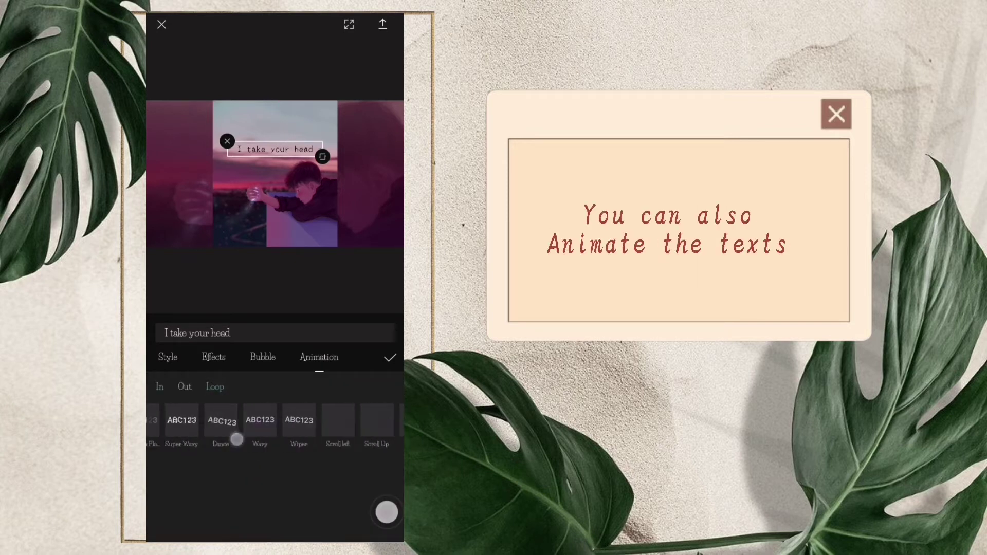
{"action": "left_click", "coordinate": [392, 420]}
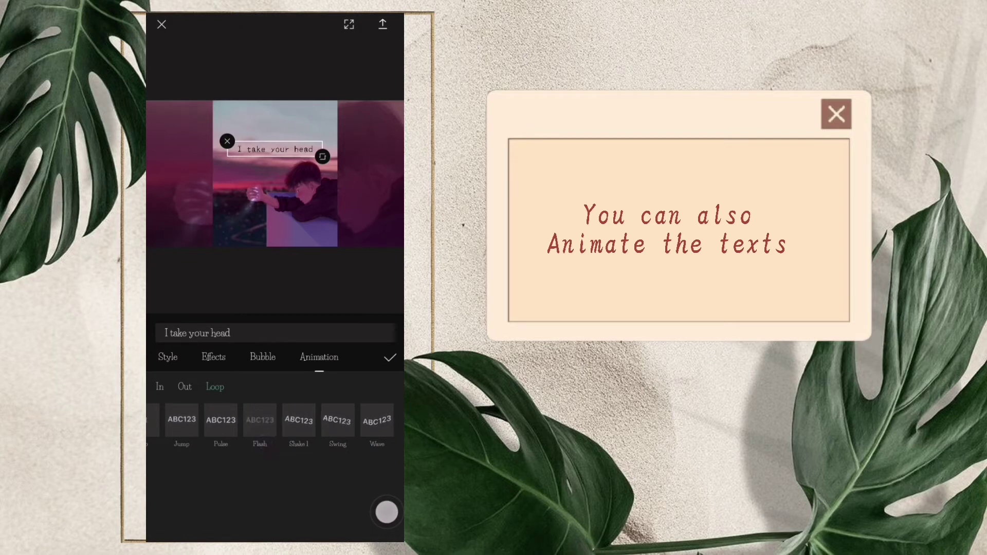
{"action": "left_click_drag", "start_coordinate": [215, 471], "coordinate": [380, 478]}
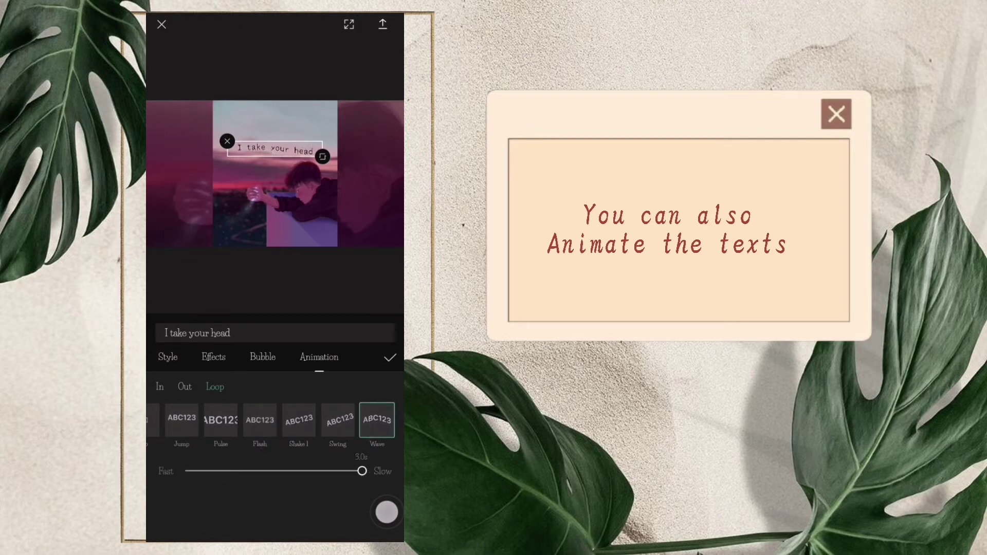
{"action": "left_click", "coordinate": [390, 358]}
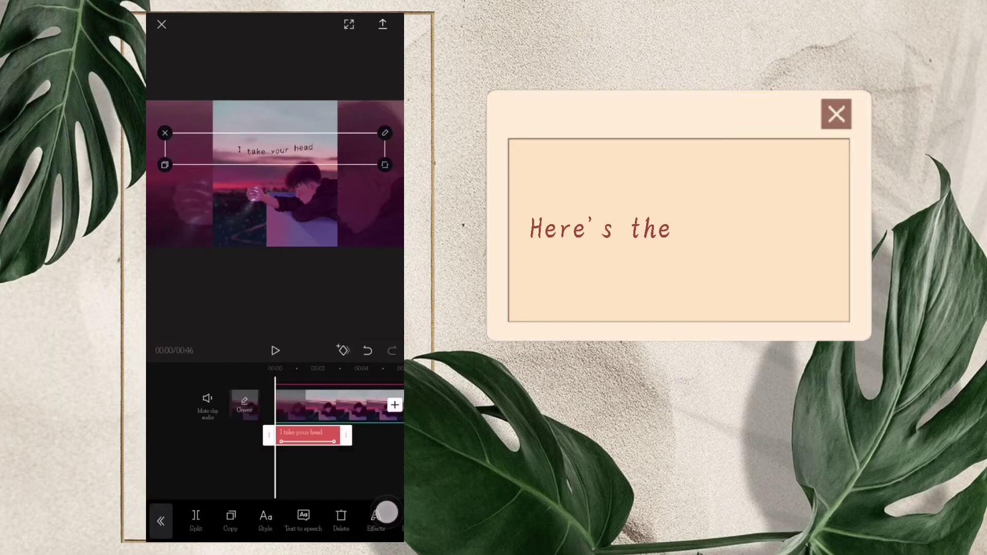
Preview the 'I take your head' caption by replaying the video from the start several times
{"action": "left_click", "coordinate": [275, 350]}
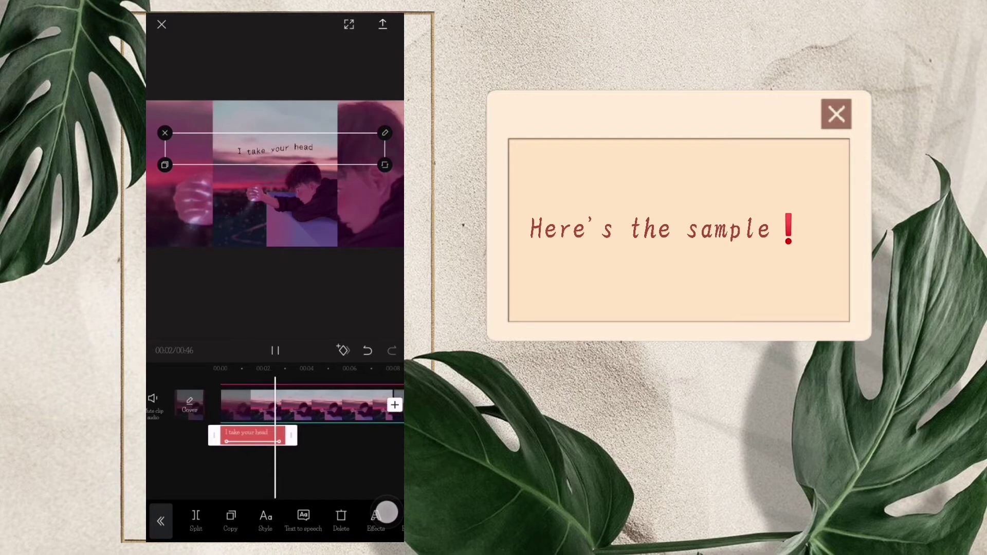
{"action": "left_click", "coordinate": [278, 476]}
{"action": "left_click_drag", "start_coordinate": [279, 476], "coordinate": [393, 466]}
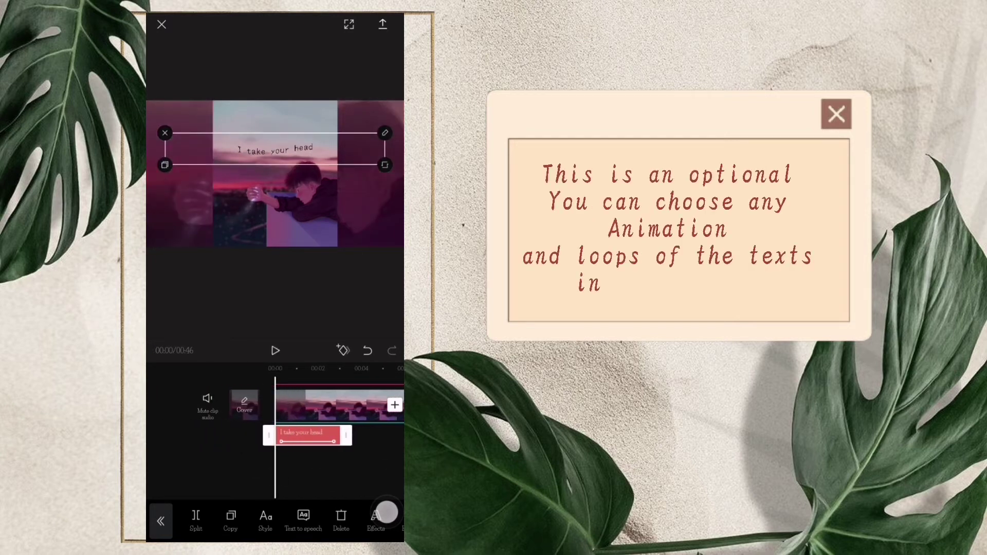
{"action": "left_click", "coordinate": [275, 350]}
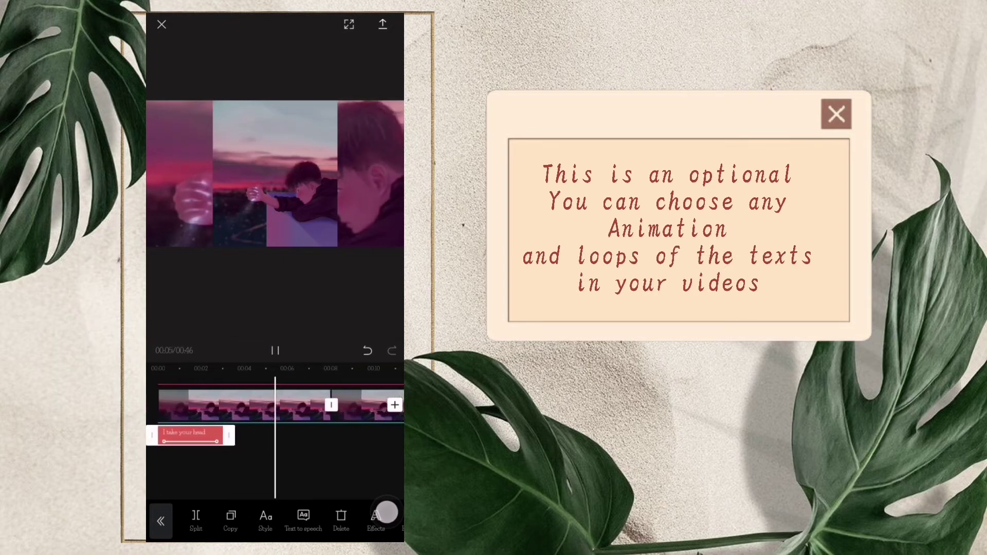
{"action": "mouse_move", "coordinate": [328, 457]}
{"action": "left_mouse_down"}
{"action": "mouse_move", "coordinate": [364, 466]}
{"action": "mouse_move", "coordinate": [347, 468]}
{"action": "left_mouse_up"}
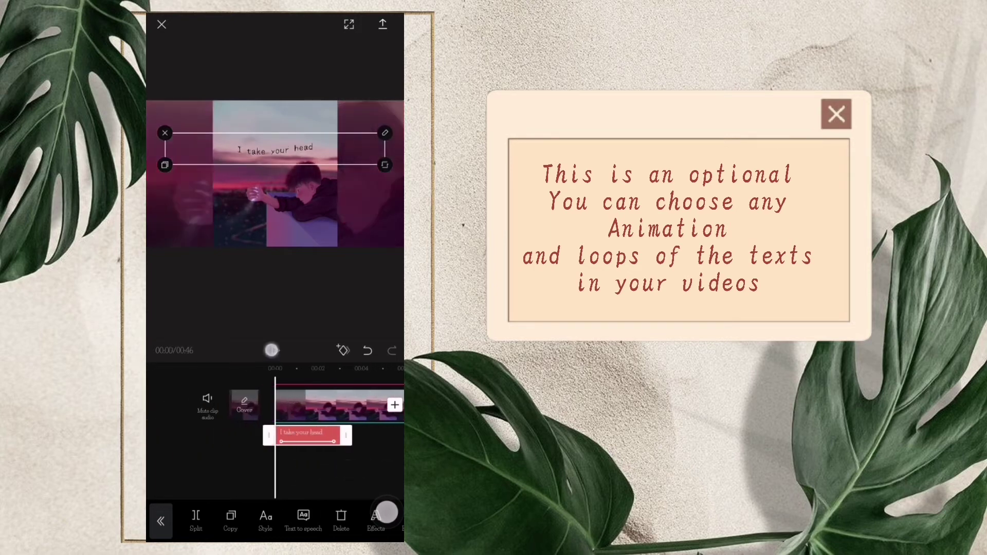
{"action": "left_click", "coordinate": [271, 350]}
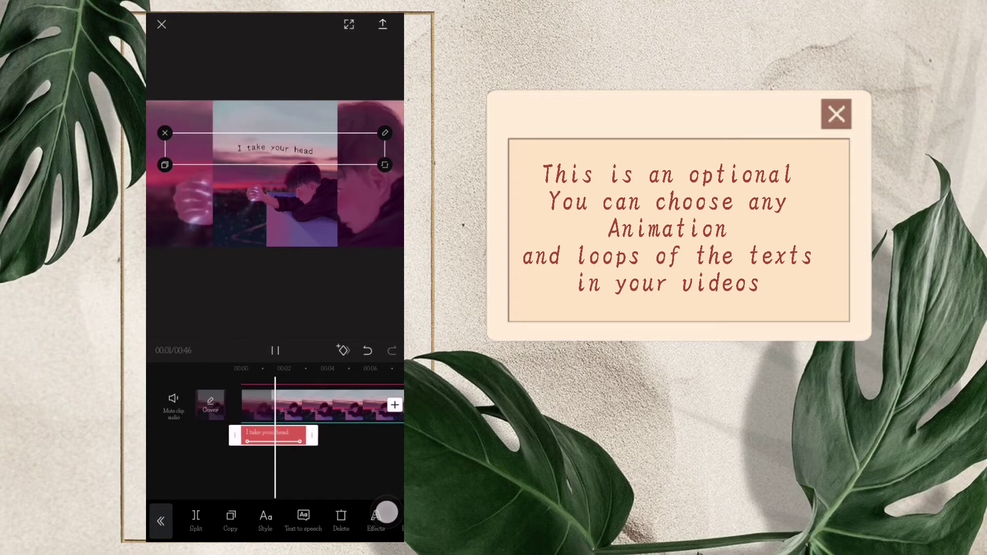
{"action": "left_click", "coordinate": [335, 473]}
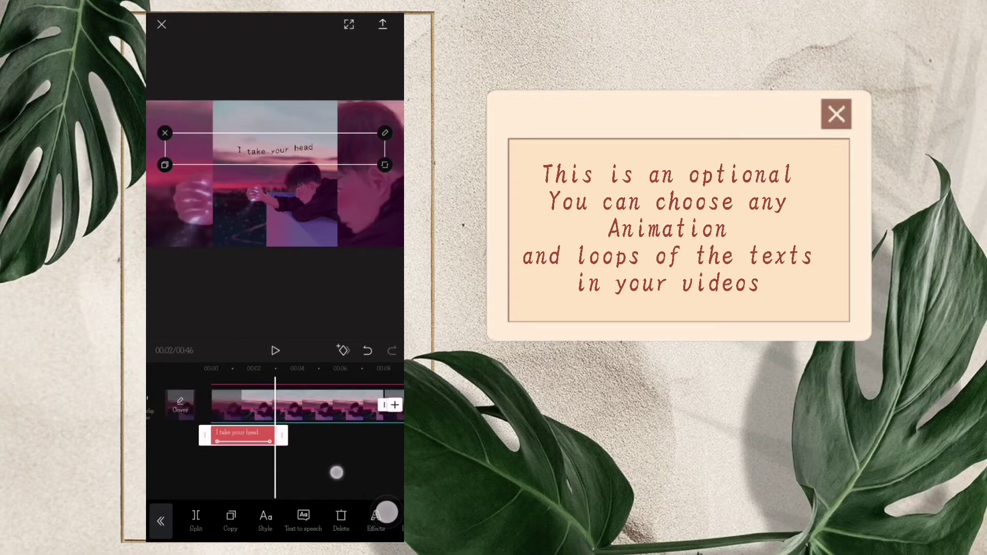
{"action": "left_click_drag", "start_coordinate": [336, 473], "coordinate": [340, 472]}
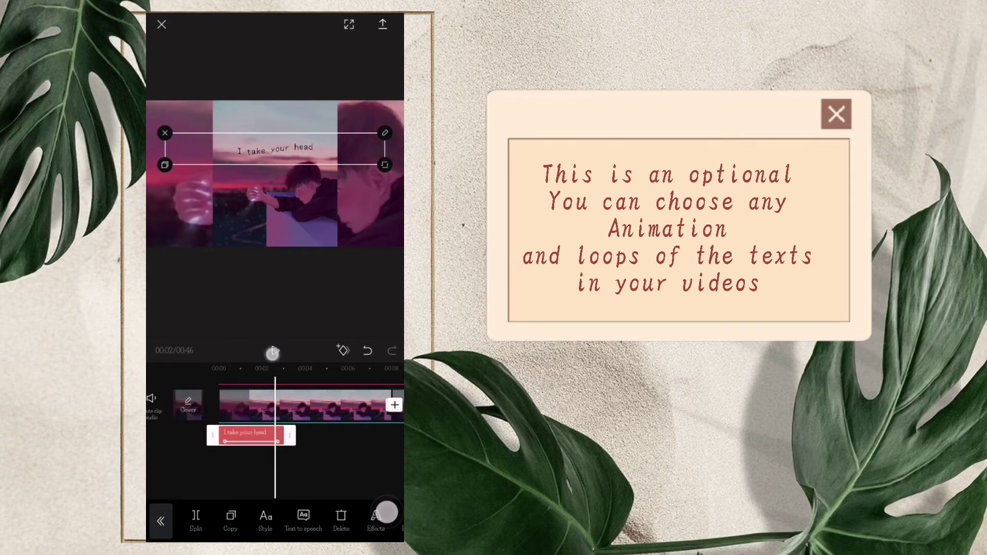
{"action": "left_click", "coordinate": [272, 352]}
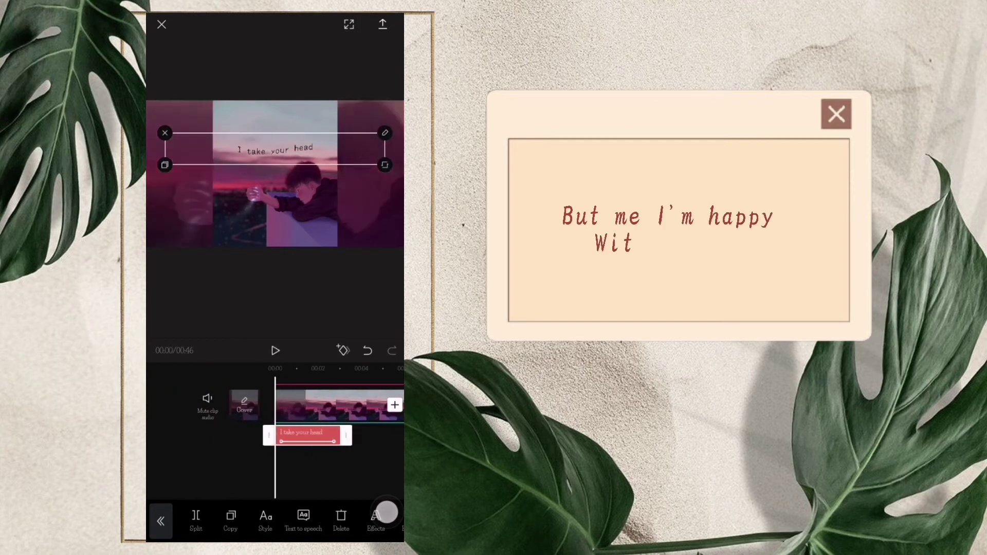
{"action": "left_click", "coordinate": [302, 460]}
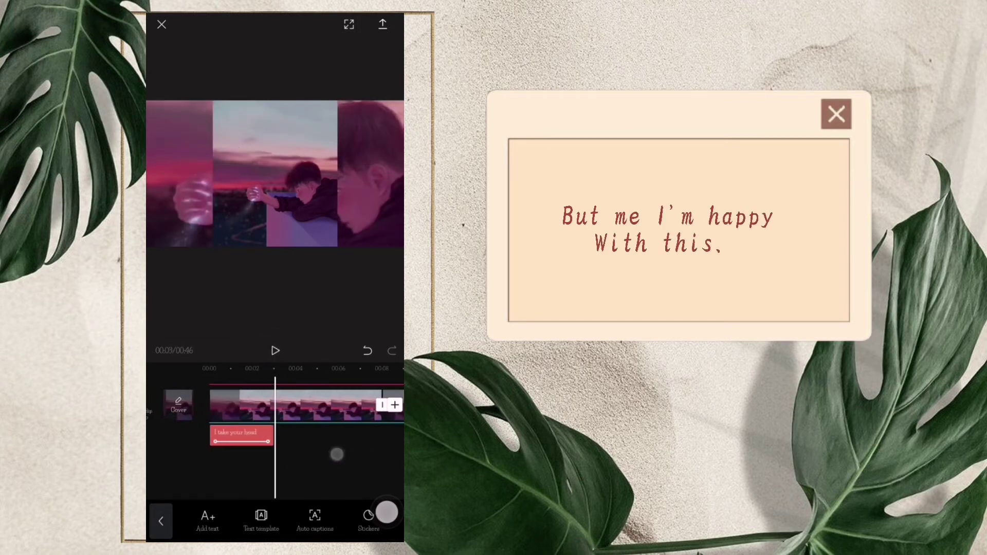
Check the caption's placement, deselect it, and start a new empty text caption
{"action": "left_click", "coordinate": [259, 434]}
{"action": "left_click", "coordinate": [275, 350]}
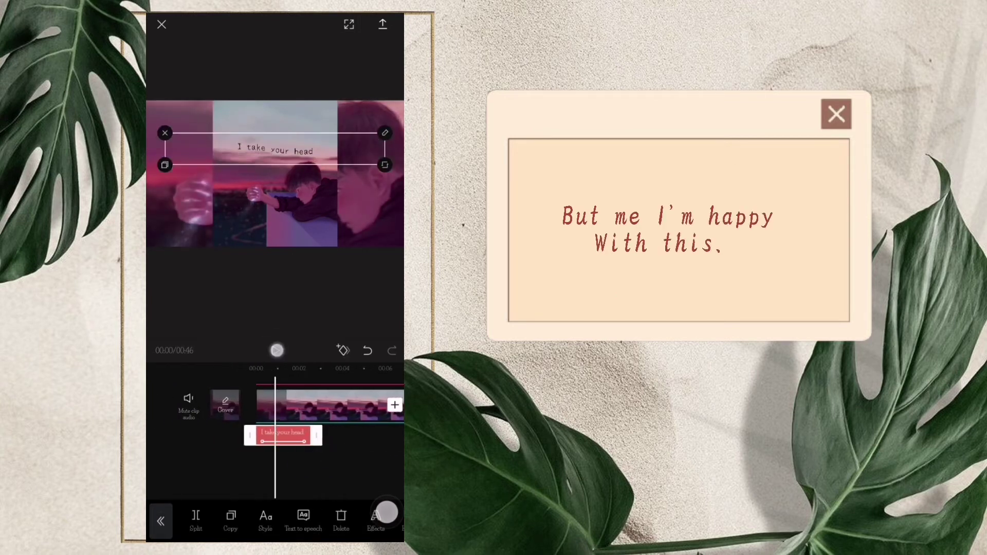
{"action": "left_click", "coordinate": [329, 452]}
{"action": "left_click", "coordinate": [369, 450]}
{"action": "left_click", "coordinate": [278, 450]}
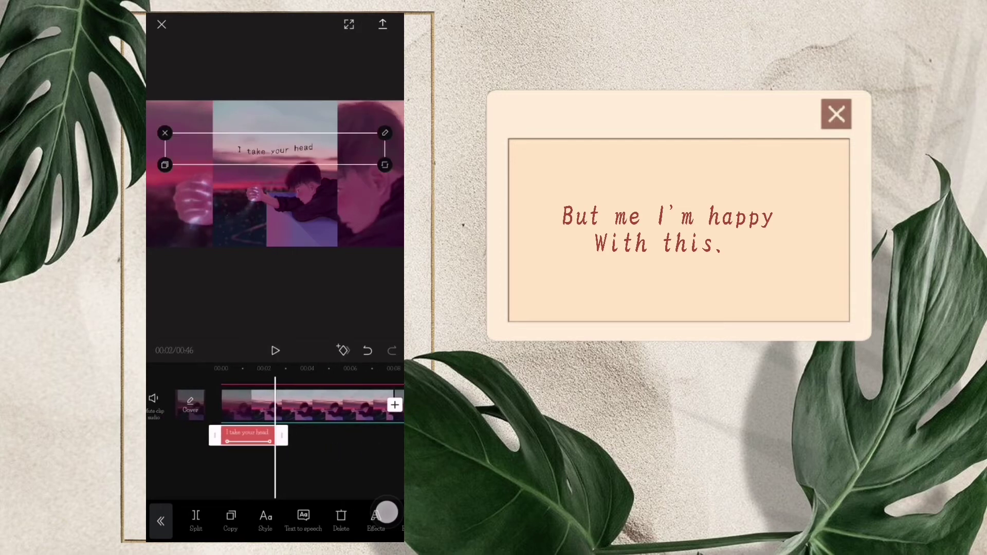
{"action": "left_click", "coordinate": [208, 515]}
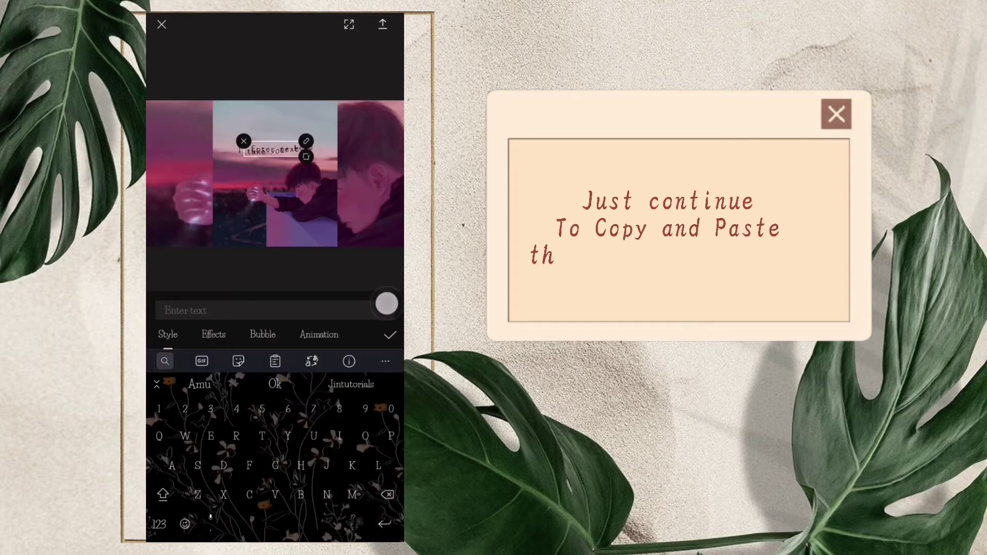
Copy 'and pull it closer to mine' from Google lyrics into the caption with a Wave loop animation
{"action": "double_click", "coordinate": [387, 512]}
{"action": "left_click_drag", "start_coordinate": [238, 329], "coordinate": [311, 329]}
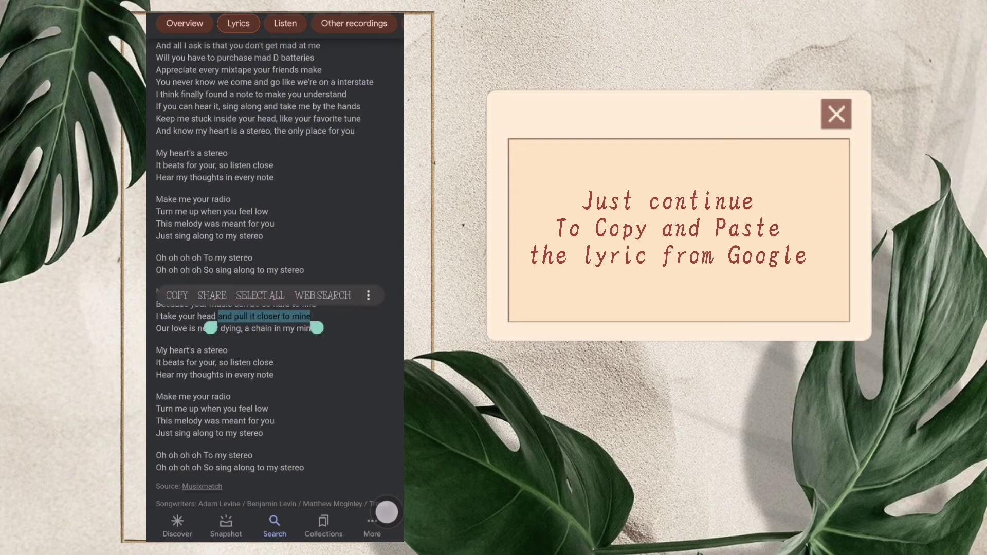
{"action": "left_click", "coordinate": [176, 293]}
{"action": "double_click", "coordinate": [386, 512]}
{"action": "left_click", "coordinate": [242, 176]}
{"action": "left_click", "coordinate": [221, 310]}
{"action": "left_click", "coordinate": [175, 288]}
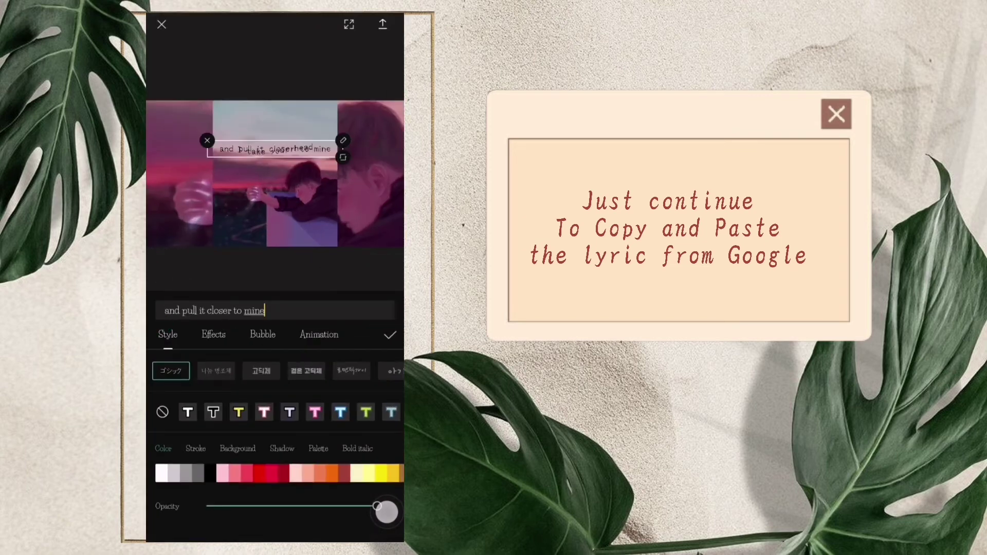
{"action": "left_click", "coordinate": [318, 334]}
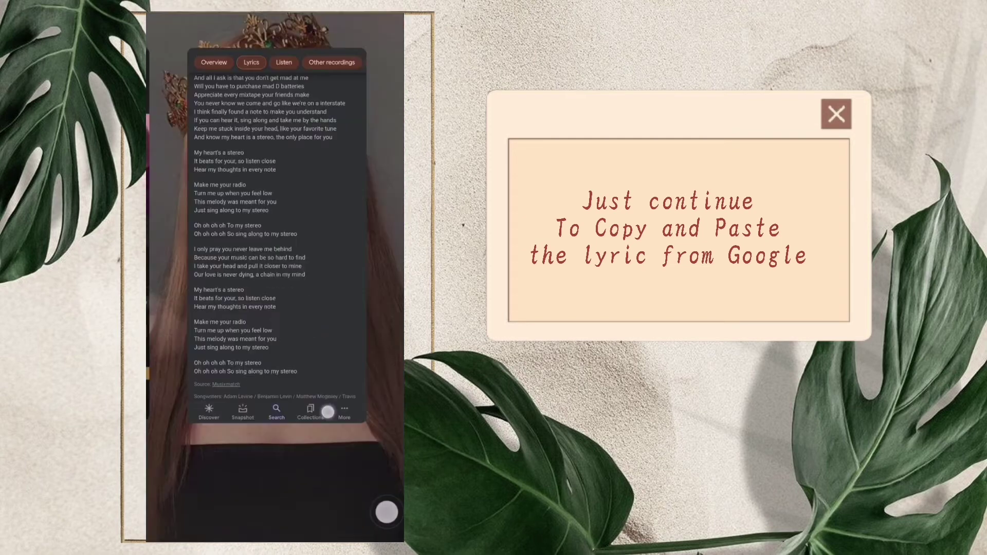
{"action": "left_click", "coordinate": [384, 397]}
{"action": "left_click", "coordinate": [390, 335]}
Copy 'Our love is never dying,' from Google lyrics into a new caption and confirm it
{"action": "left_click", "coordinate": [344, 447]}
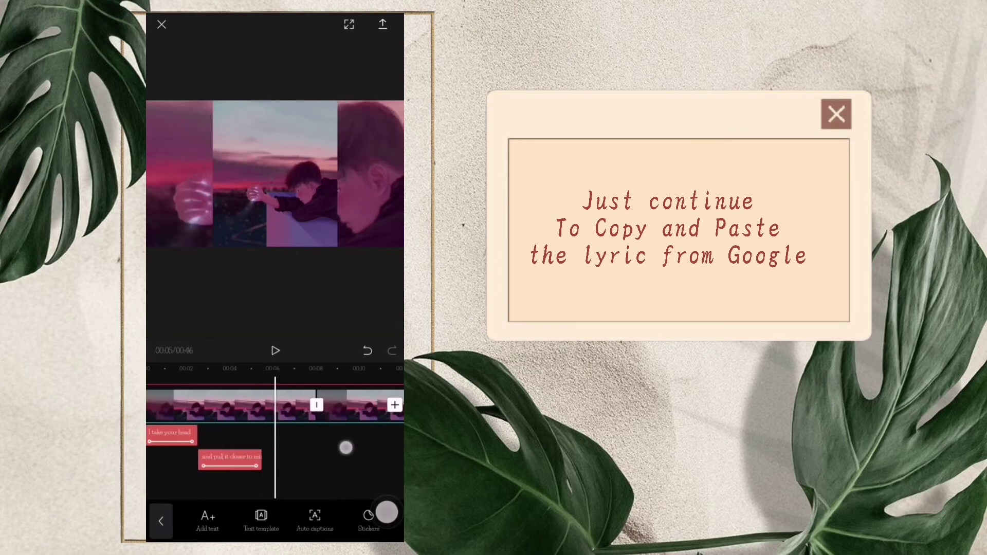
{"action": "double_click", "coordinate": [387, 511]}
{"action": "left_click_drag", "start_coordinate": [159, 315], "coordinate": [247, 314]}
{"action": "left_click", "coordinate": [171, 288]}
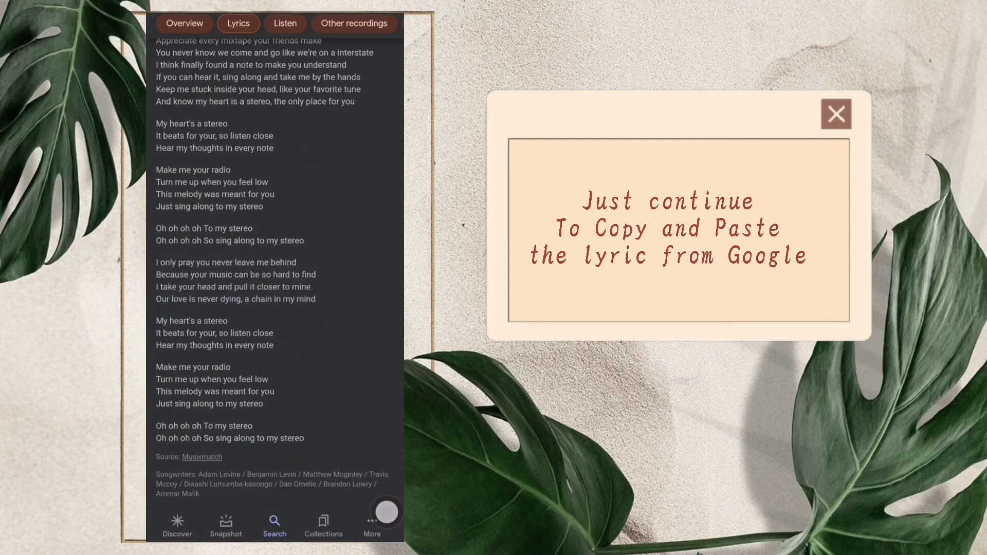
{"action": "left_click", "coordinate": [187, 281]}
{"action": "left_click", "coordinate": [319, 334]}
{"action": "left_click", "coordinate": [390, 335]}
{"action": "left_click", "coordinate": [275, 350]}
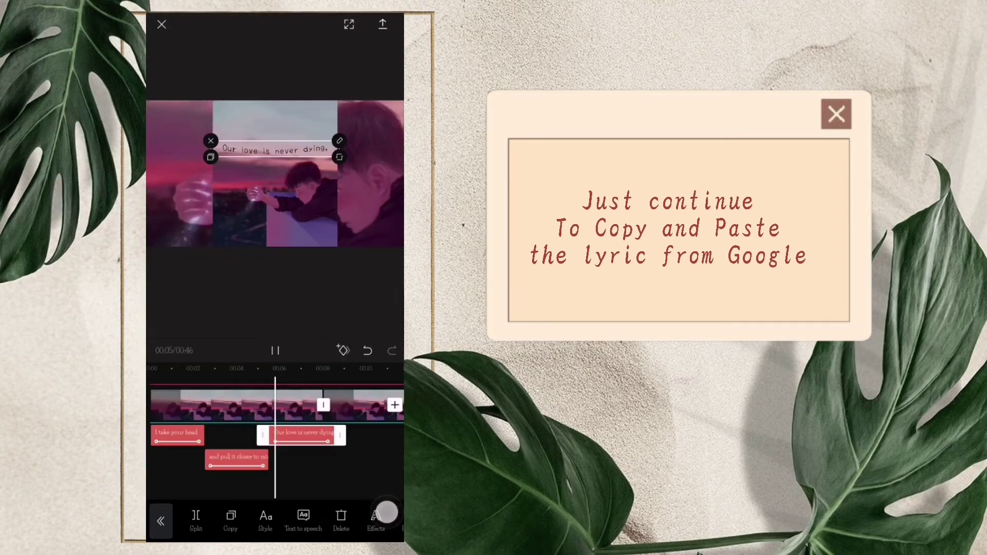
Preview the caption timing, then enter the lyric 'a chain in my mind' in a caption
{"action": "left_click", "coordinate": [319, 459]}
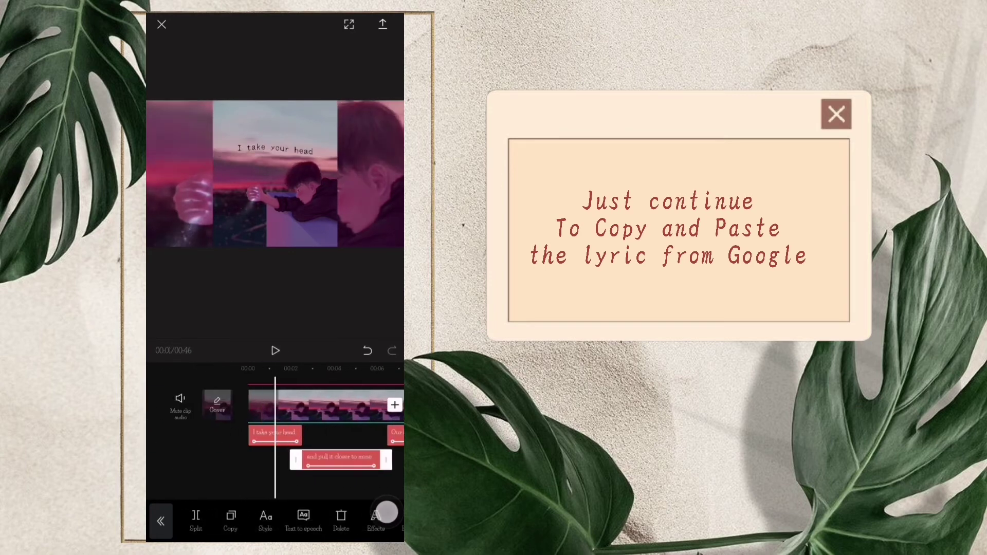
{"action": "left_click", "coordinate": [275, 350]}
{"action": "left_click", "coordinate": [273, 471]}
{"action": "left_click", "coordinate": [275, 350]}
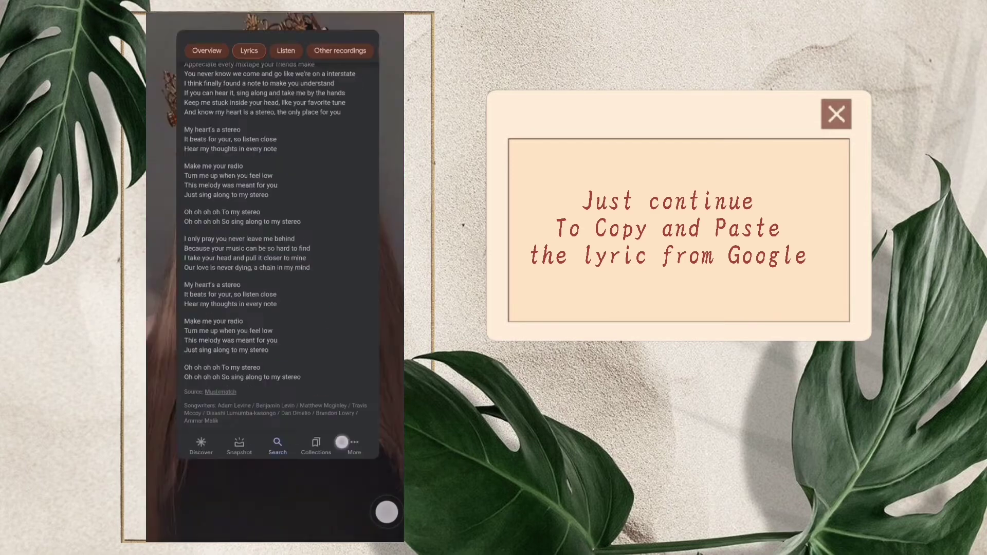
{"action": "type", "text": "a chain in my mind"}
{"action": "left_click", "coordinate": [323, 337]}
Confirm the 'a chain in my mind' caption
{"action": "left_click", "coordinate": [386, 512]}
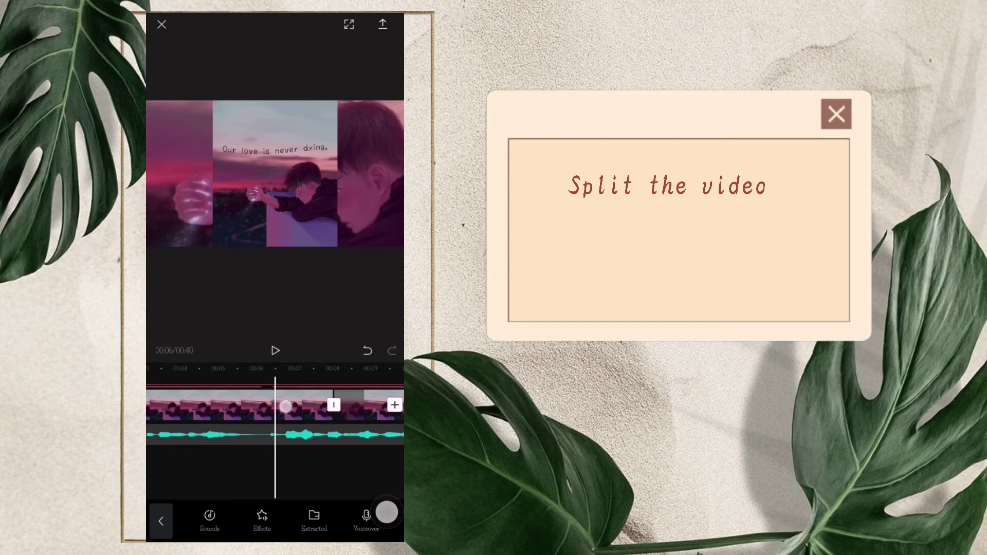
Split the video clip at 00:06 and apply a 0.3s White Flash transition at the cut
{"action": "left_click", "coordinate": [285, 406]}
{"action": "left_click", "coordinate": [197, 520]}
{"action": "left_click", "coordinate": [275, 404]}
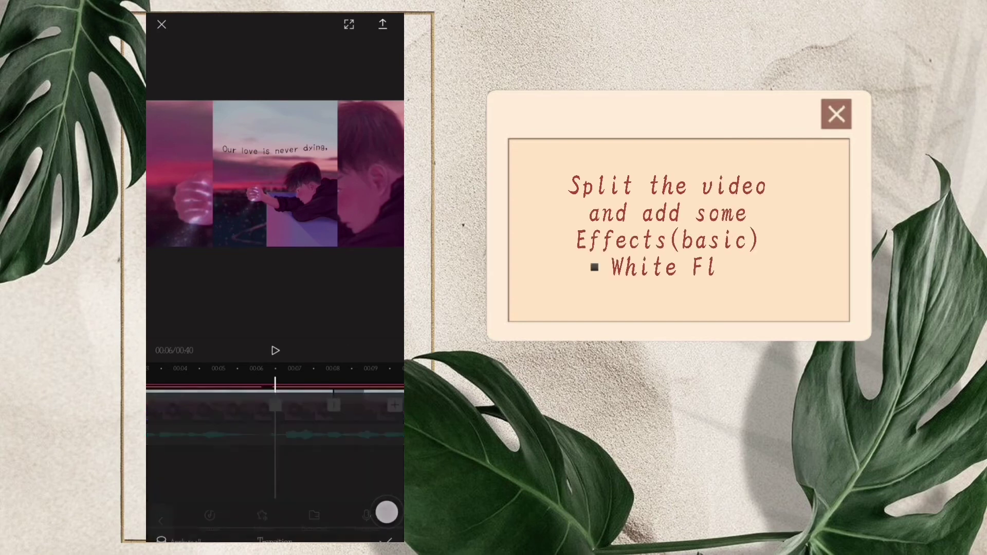
{"action": "left_click_drag", "start_coordinate": [359, 441], "coordinate": [265, 453]}
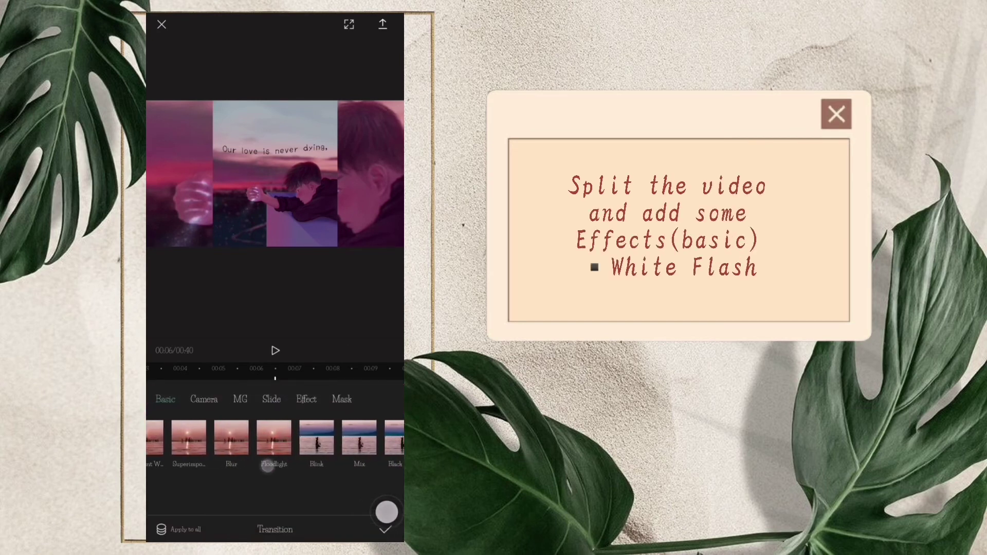
{"action": "left_click_drag", "start_coordinate": [361, 445], "coordinate": [257, 445]}
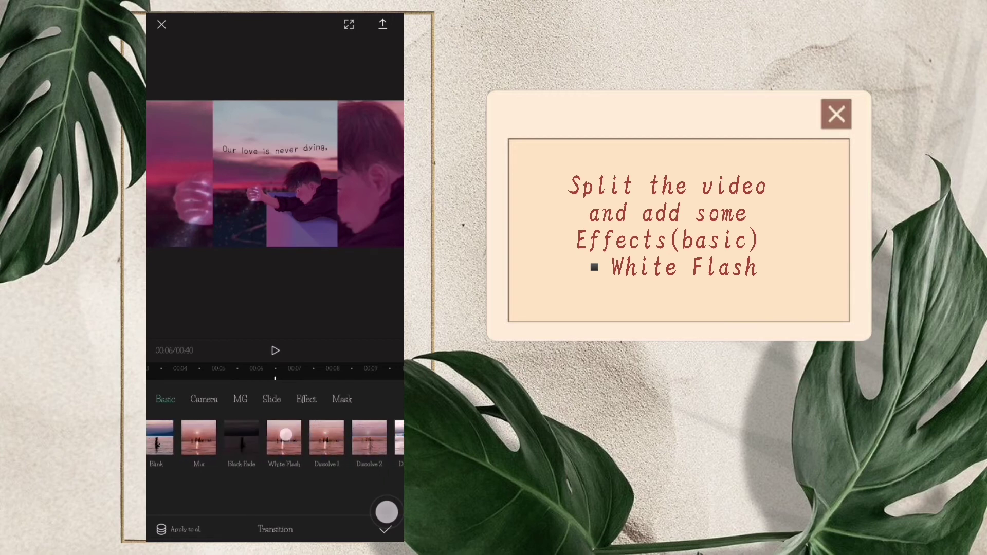
{"action": "left_click", "coordinate": [283, 436]}
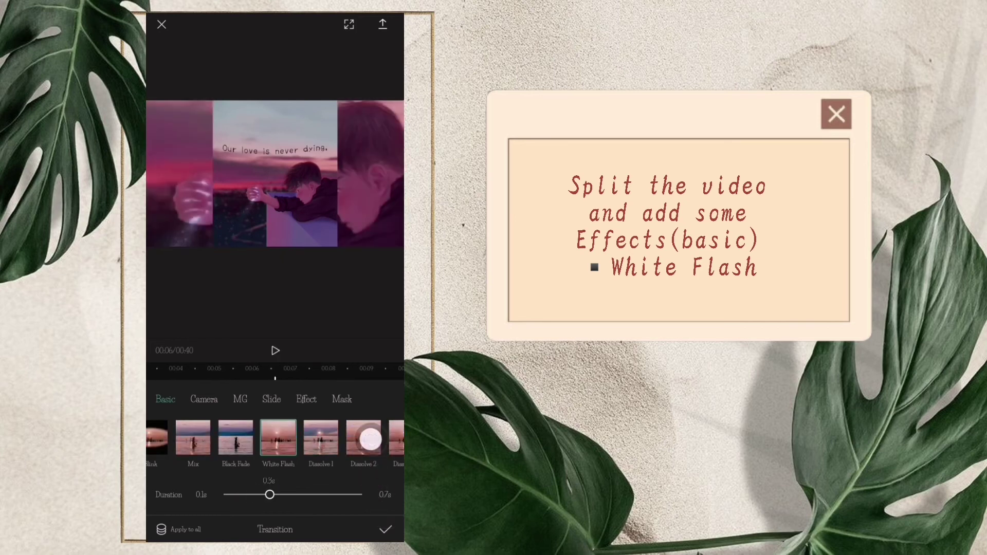
{"action": "key", "text": "Escape"}
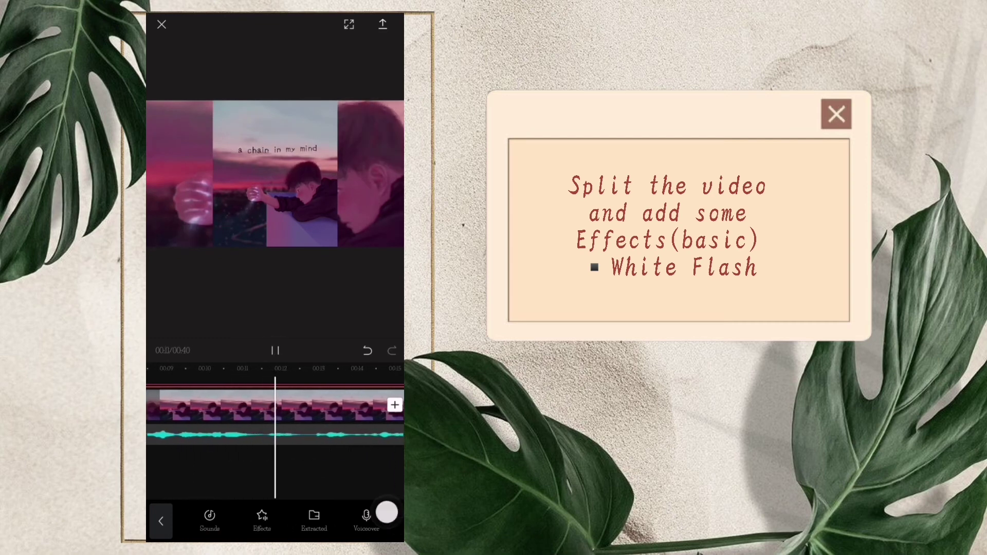
Split the clip at four more points along the song, adding a White Flash transition at each cut
{"action": "left_click", "coordinate": [364, 405]}
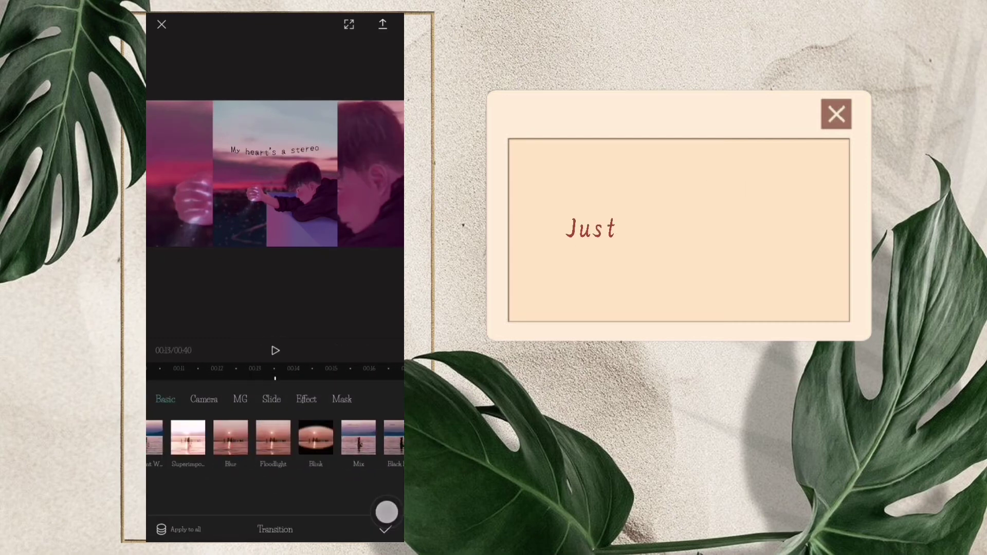
{"action": "left_click", "coordinate": [230, 434]}
{"action": "left_click", "coordinate": [393, 530]}
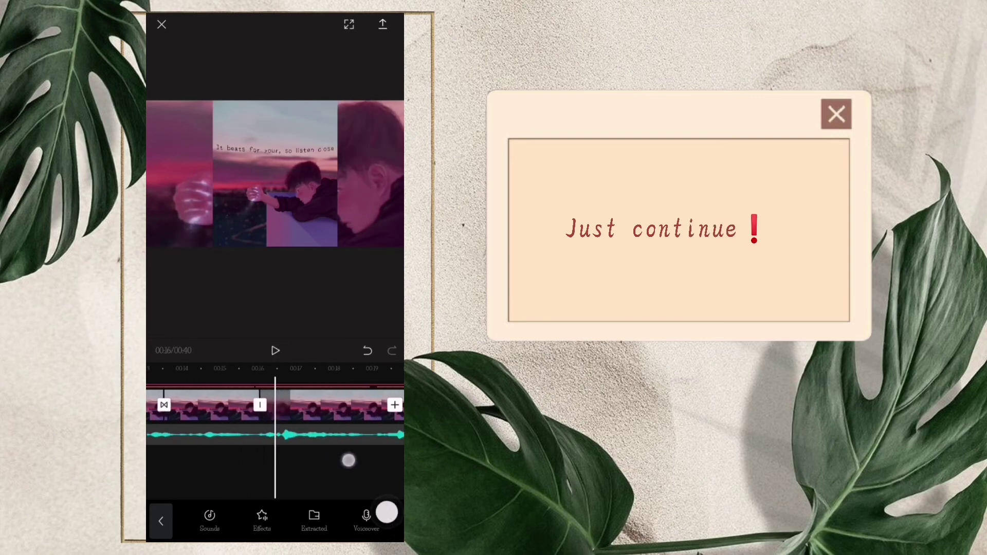
{"action": "left_click", "coordinate": [259, 405]}
{"action": "left_click", "coordinate": [260, 455]}
{"action": "left_click", "coordinate": [375, 441]}
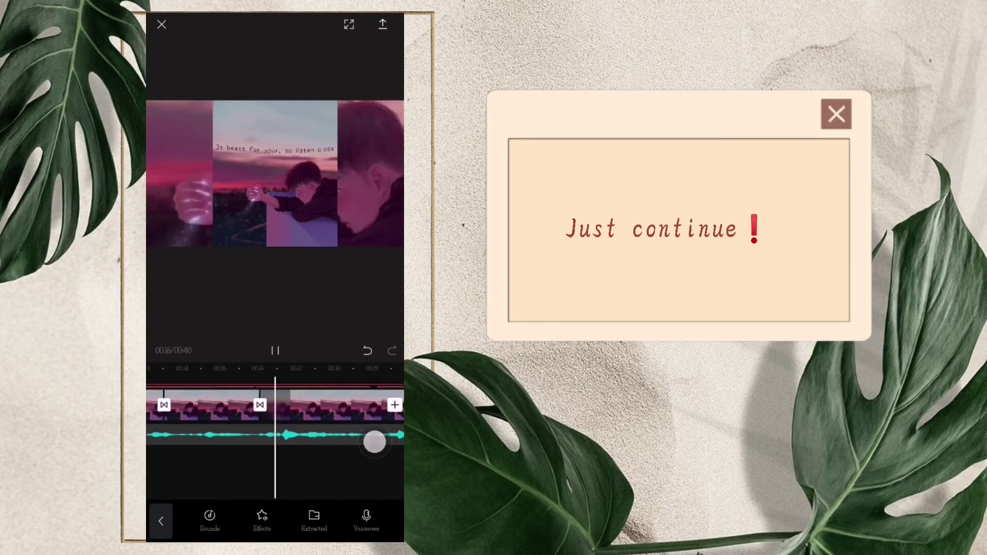
{"action": "left_click", "coordinate": [253, 405]}
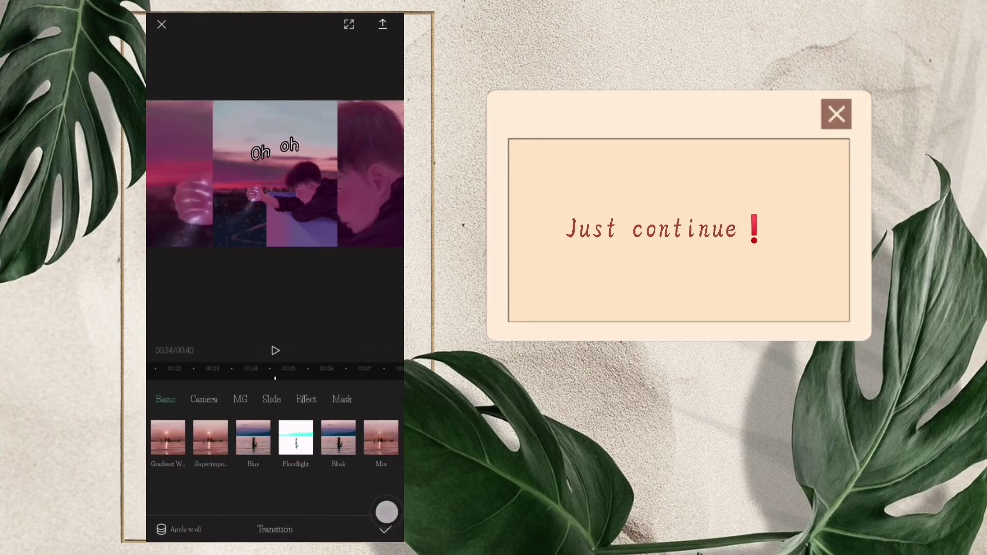
{"action": "left_click", "coordinate": [293, 435]}
{"action": "left_click", "coordinate": [379, 430]}
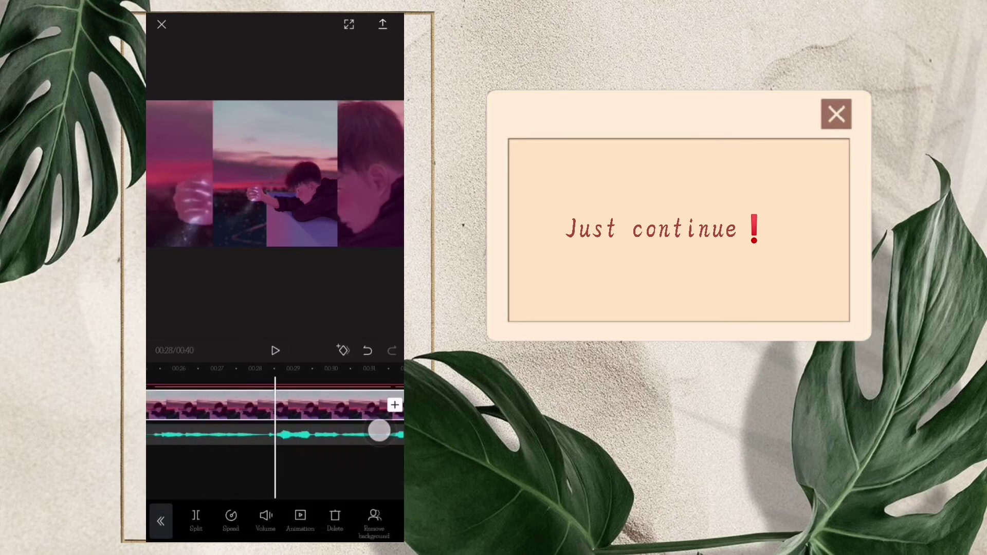
{"action": "left_click", "coordinate": [275, 405]}
{"action": "left_click", "coordinate": [278, 438]}
{"action": "left_click", "coordinate": [377, 346]}
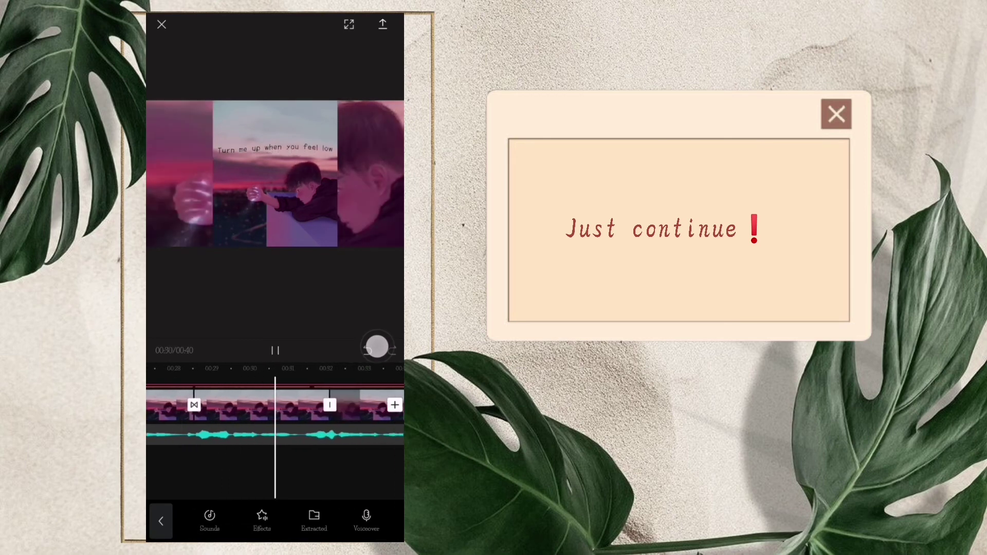